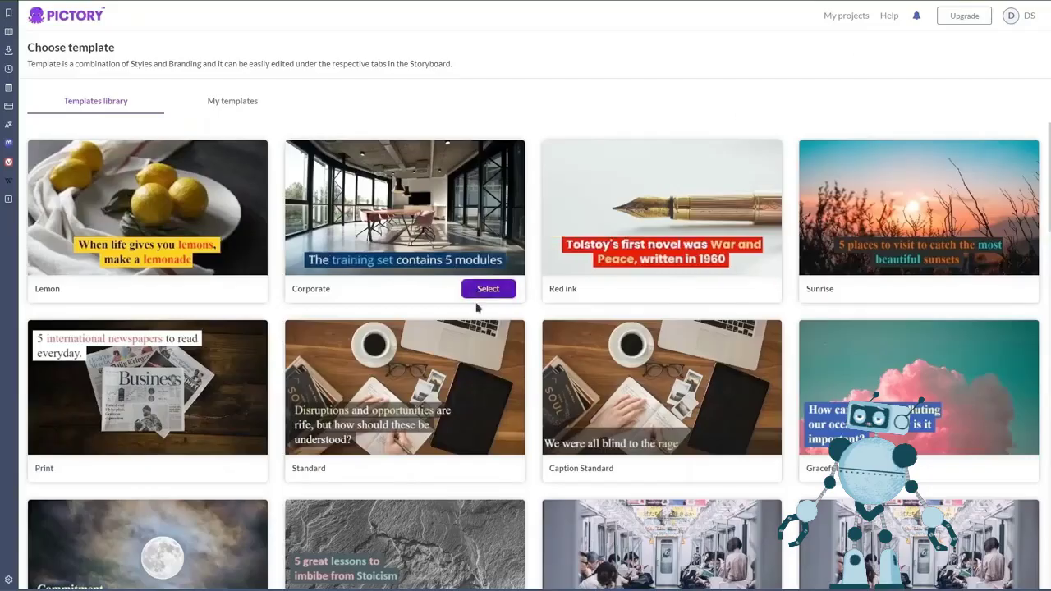
Step: Browse the template library and pick the Red ink template
scroll(509, 302, down, 8)
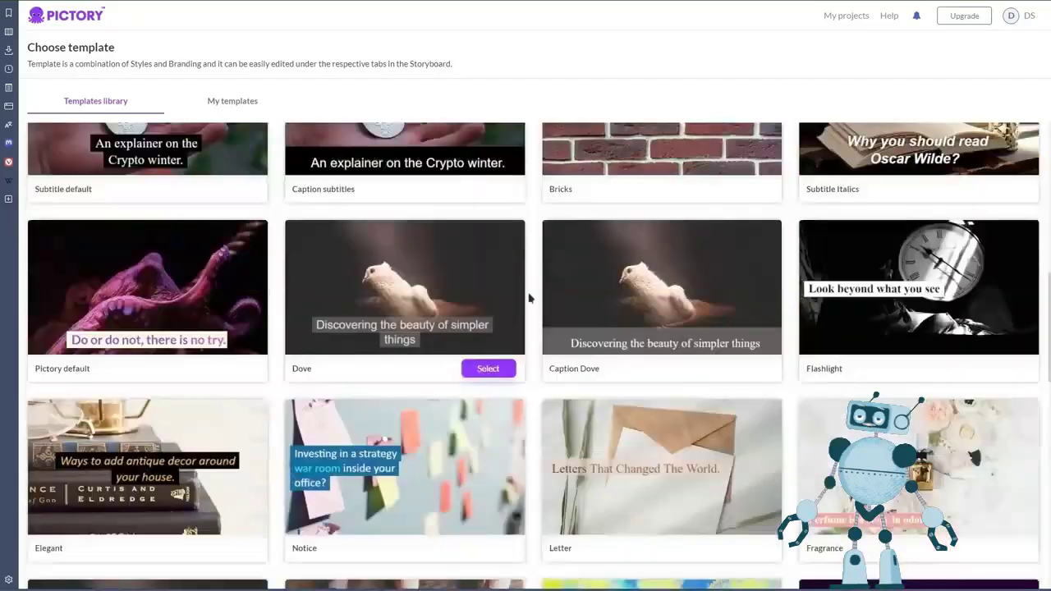
scroll(530, 298, up, 8)
click(652, 229)
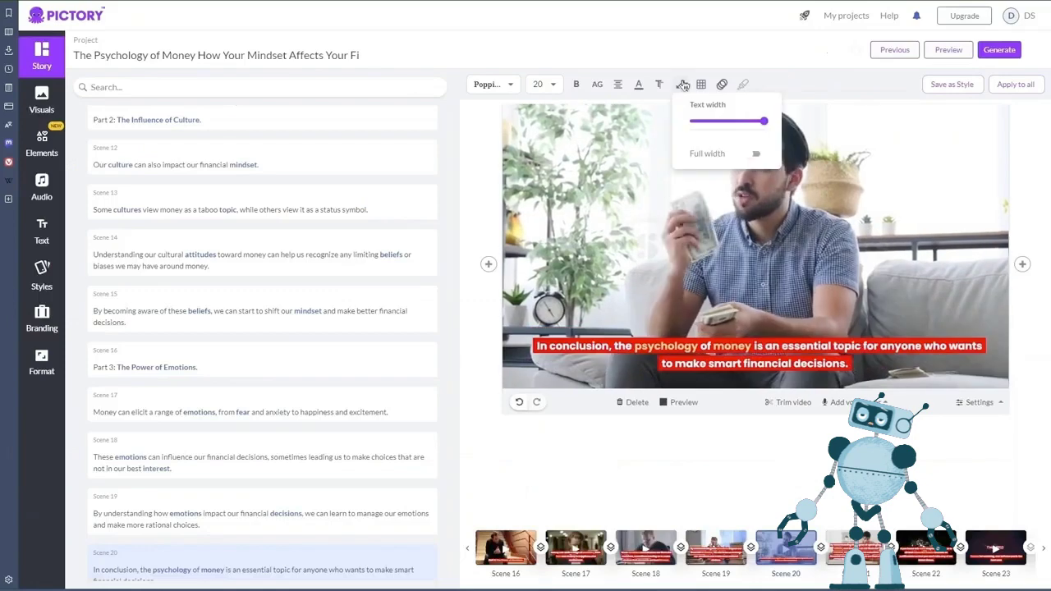
Step: Apply the text styling of the Scene 20 caption to all scenes of the video
click(659, 85)
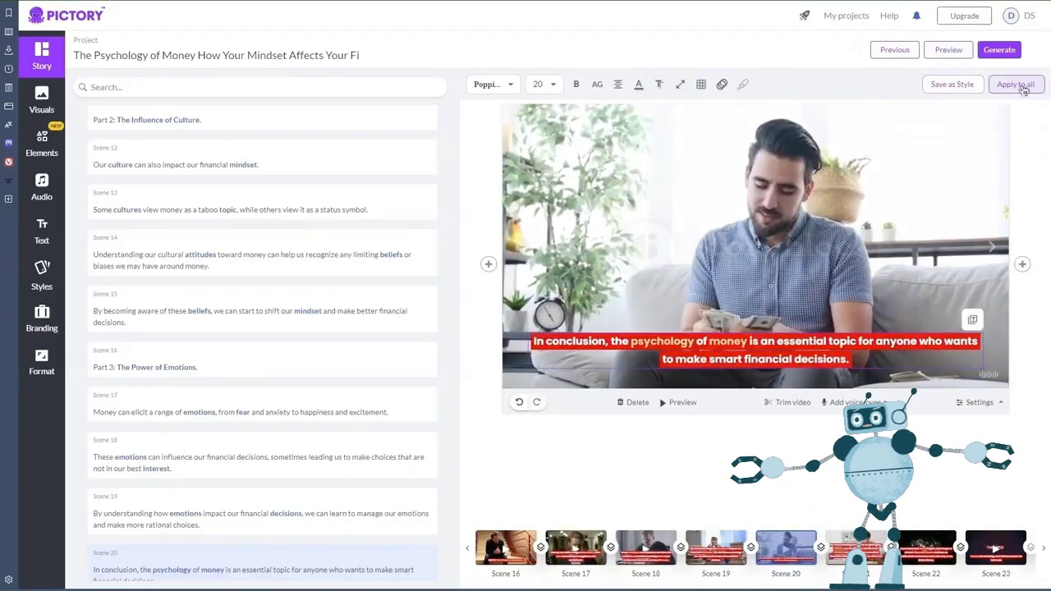
click(1015, 84)
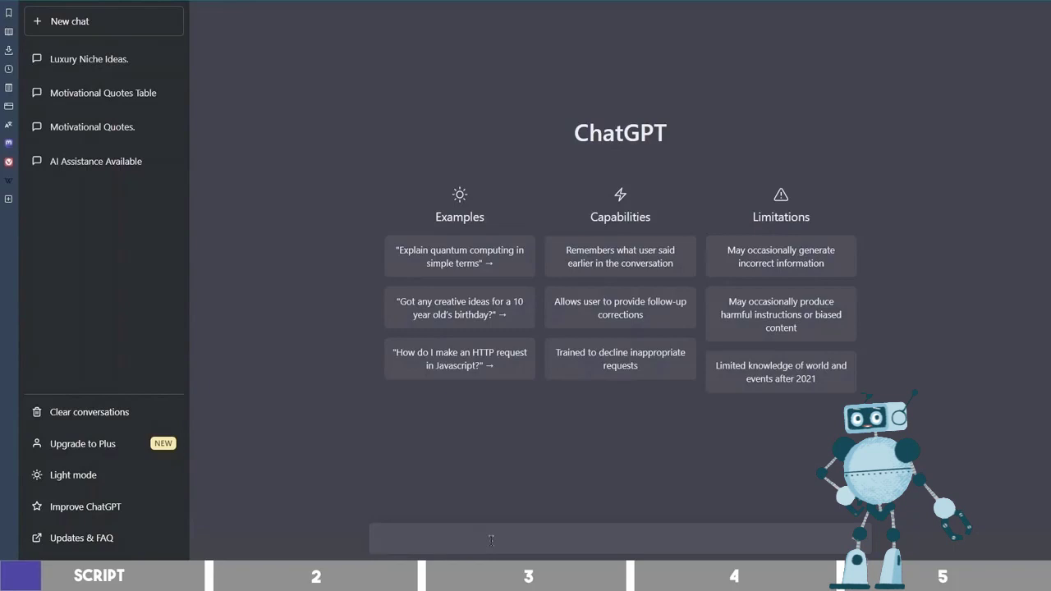
Step: In ChatGPT, request 5 video ideas for a finance niche on YouTube
text(give me 5 video ideas for a fina)
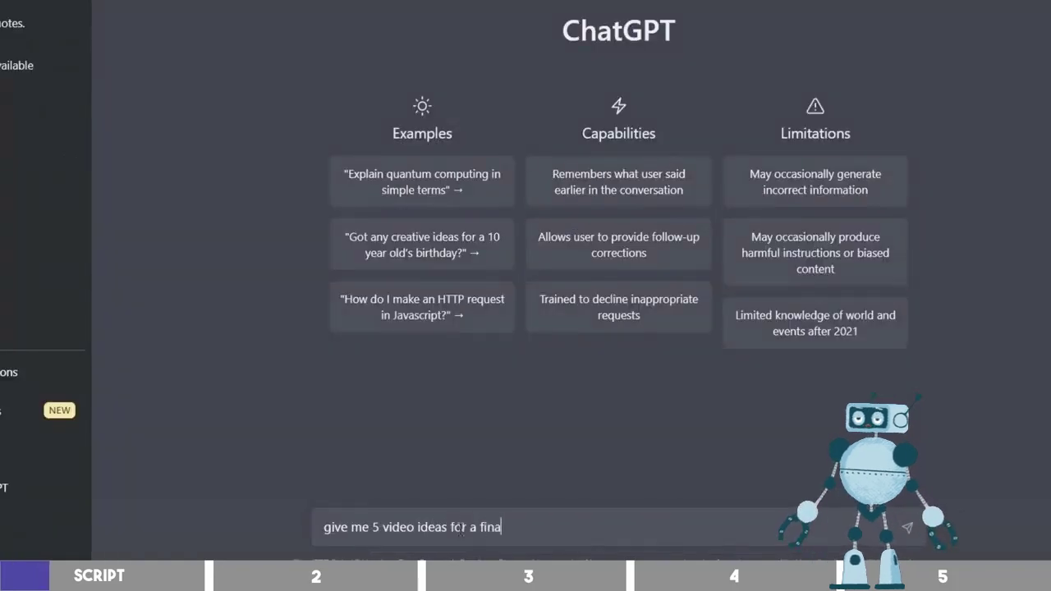
text(nce niche on YouTube)
key(Return)
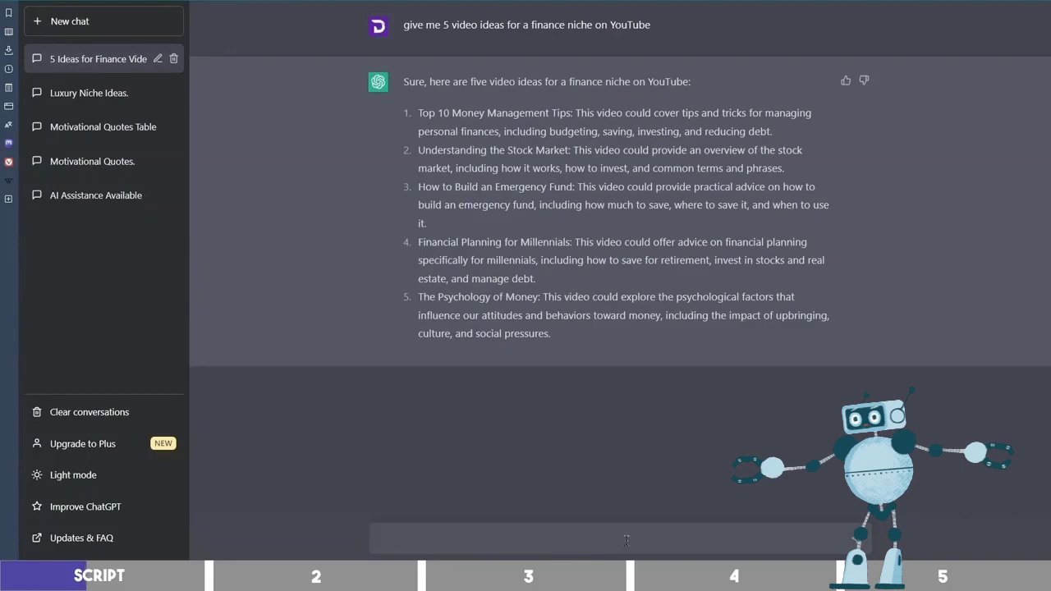
Step: Ask ChatGPT for a title and a script for video idea number 5
text(Give me a title and a)
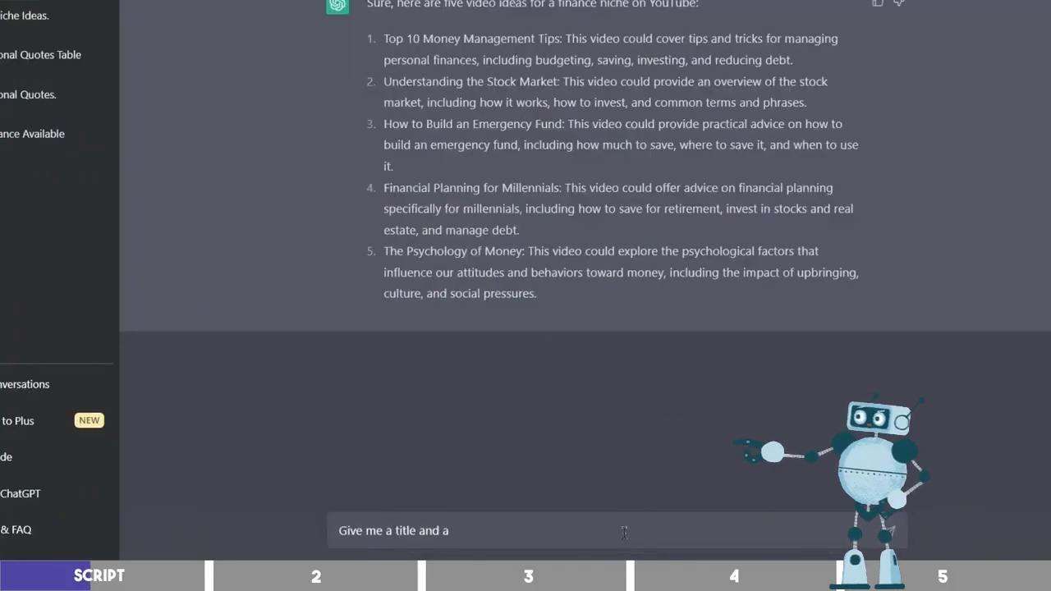
text( script for number)
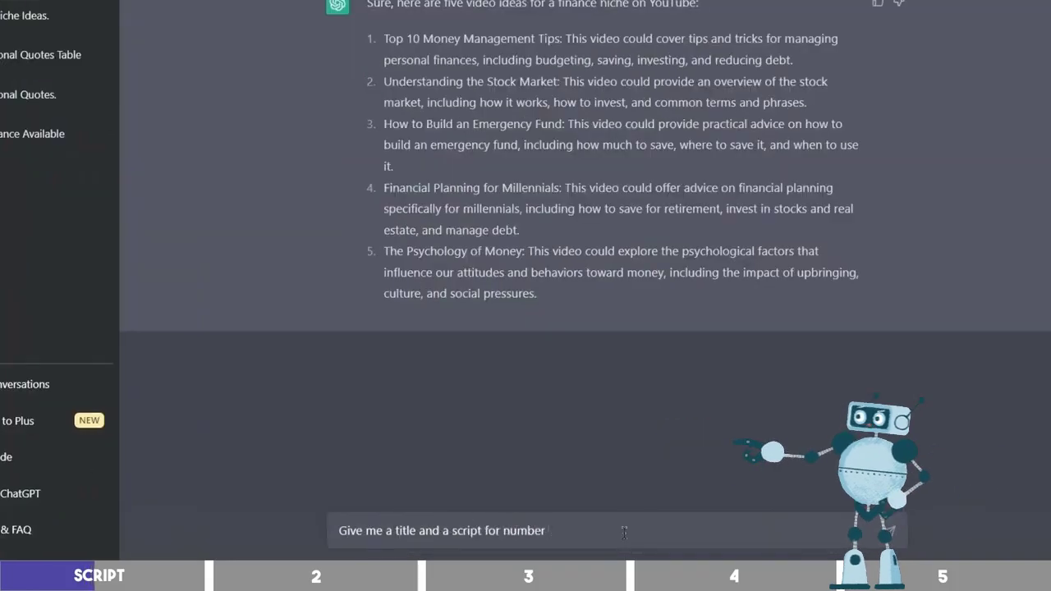
text( 5)
key(Return)
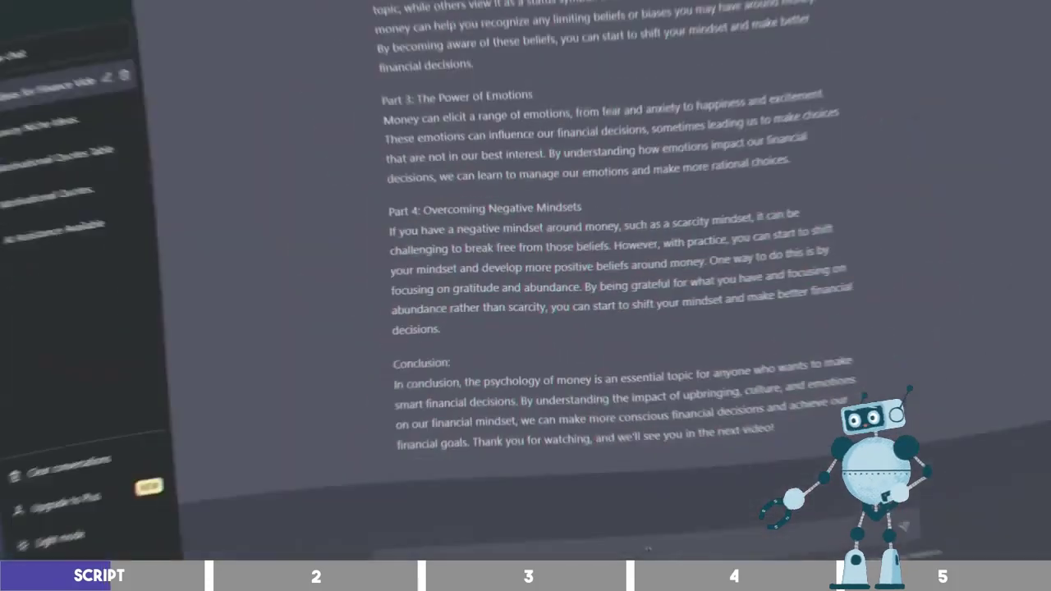
Step: Request a script rewrite with a captivating intro, a call to subscribe to the YouTube channel "Money Matters", 3 headings only, and a closing subscribe request
scroll(519, 287, up, 3)
scroll(533, 289, down, 2)
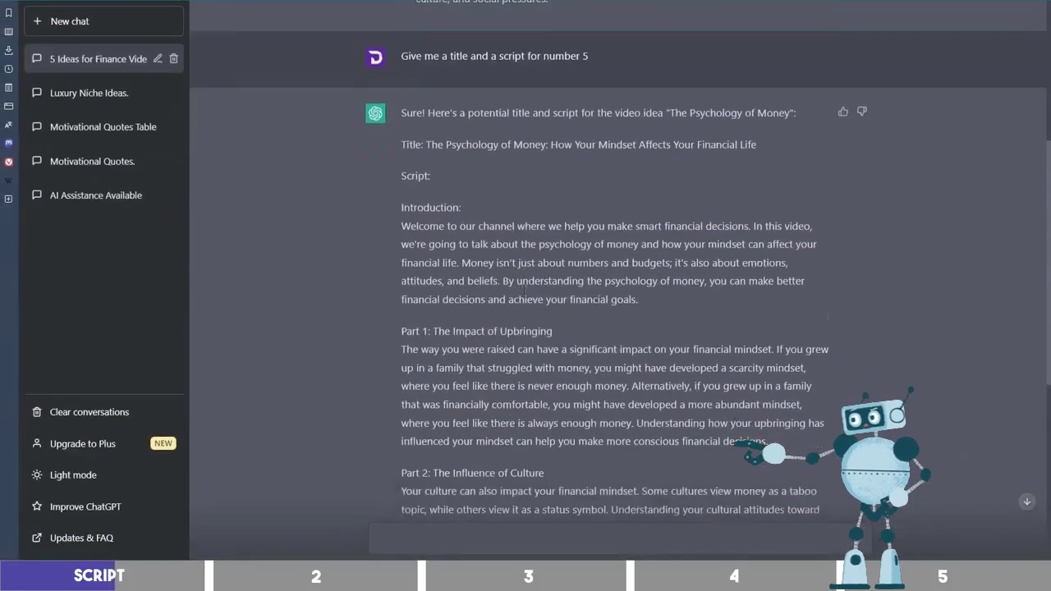
scroll(623, 316, down, 5)
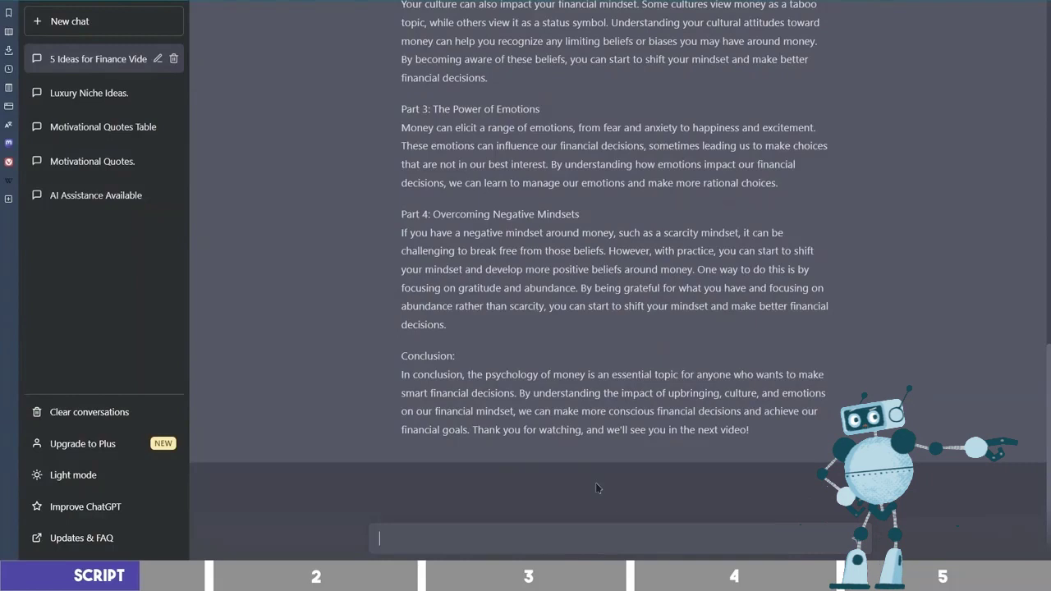
text(Rewrite the script, make )
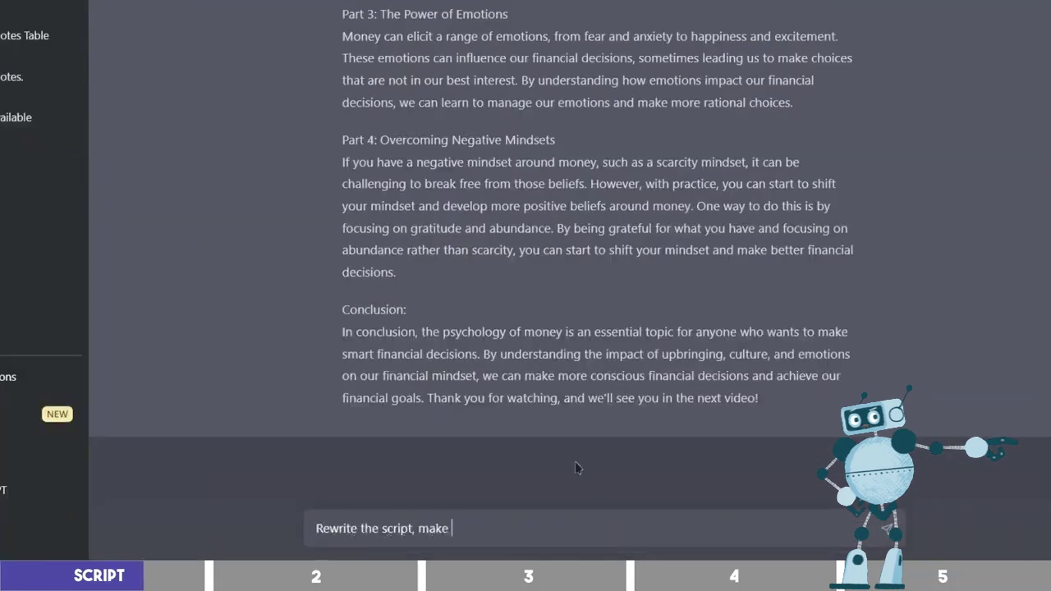
text(the intro captivating, ask viewer)
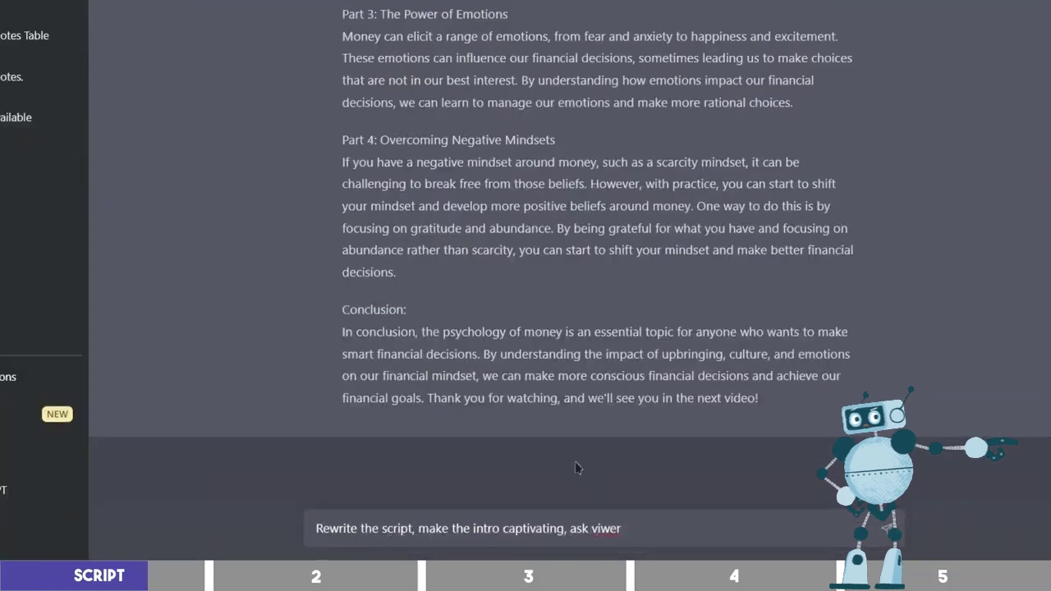
text(s to subscribe to our YouTube Channel)
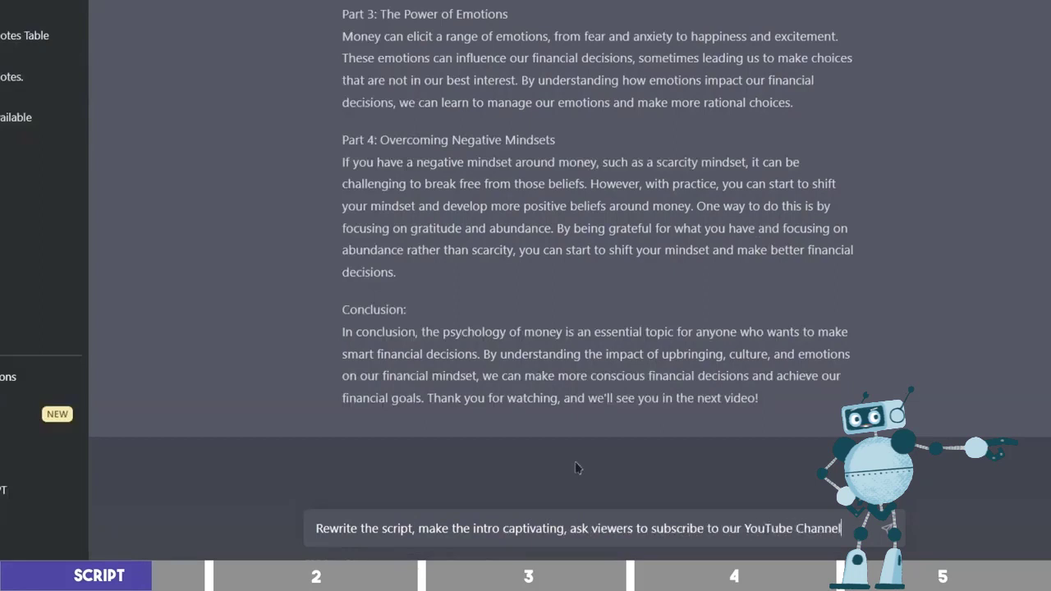
text( "Money Matters" and)
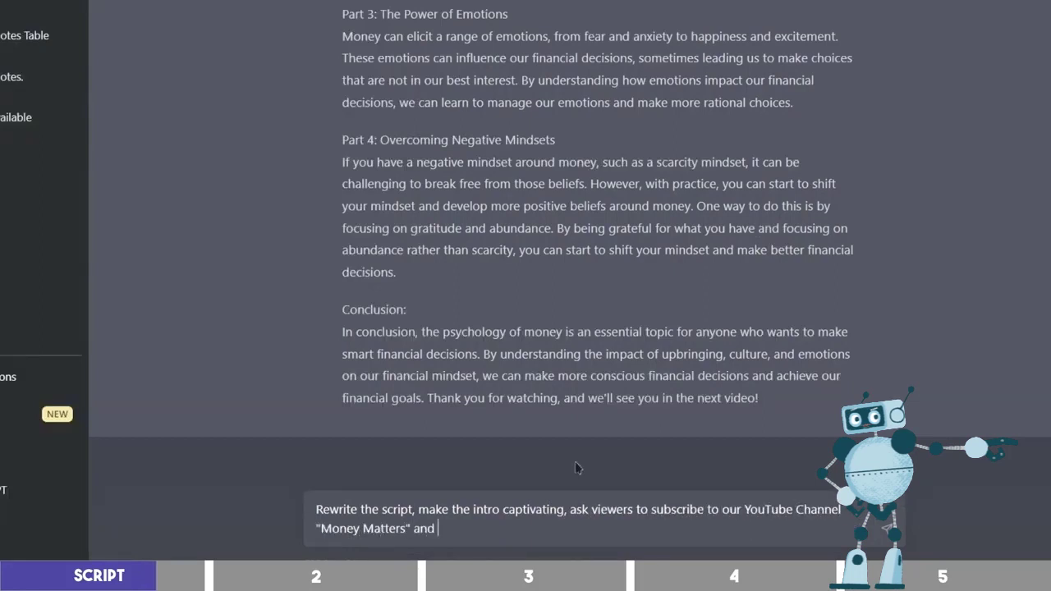
text( make the sub topics )
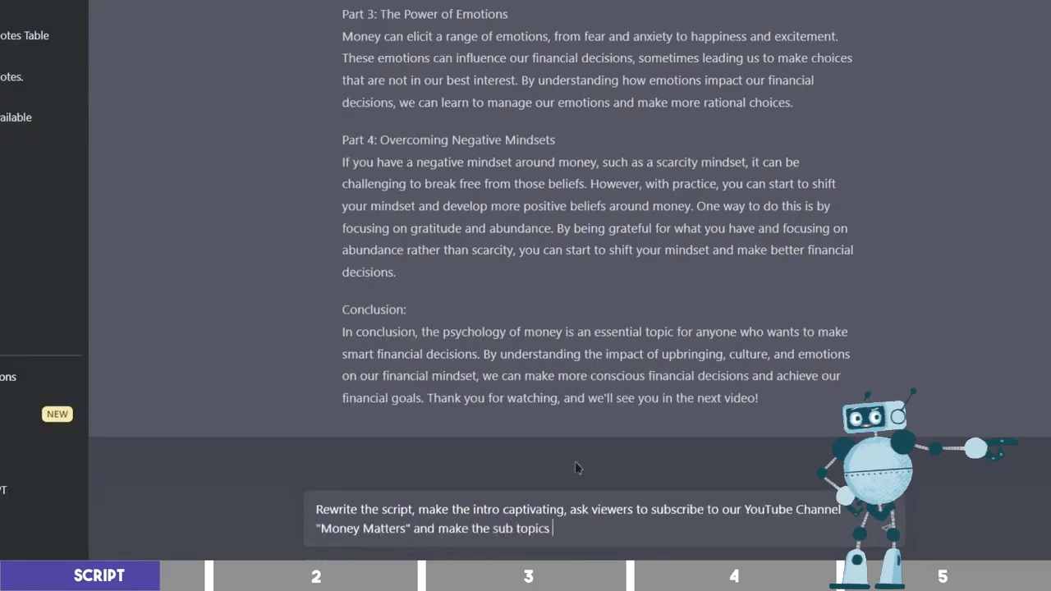
text(3 headings only. Also finish the video by)
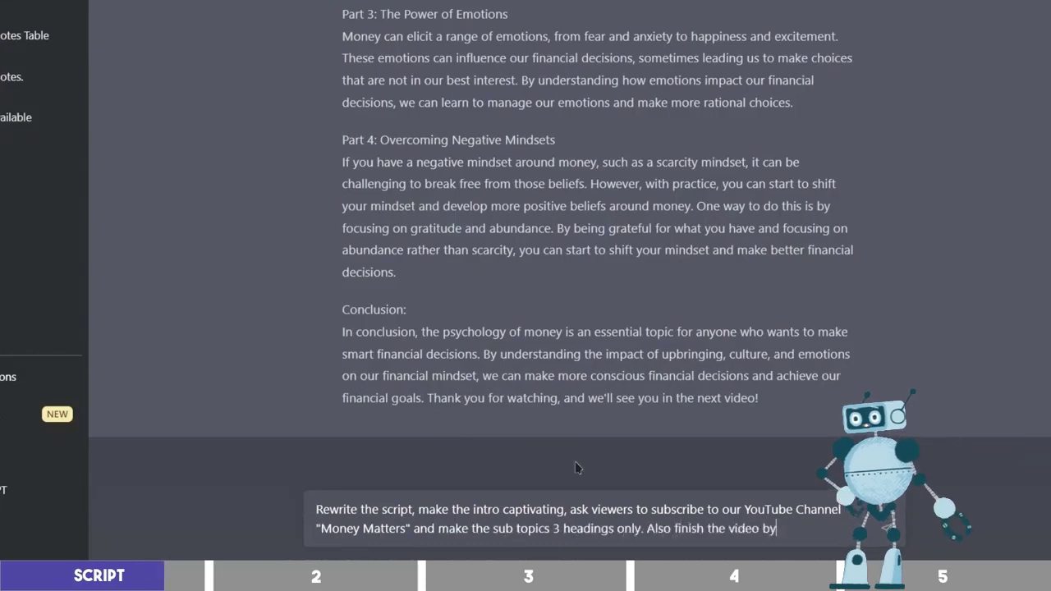
text( asking viewers to subscribe)
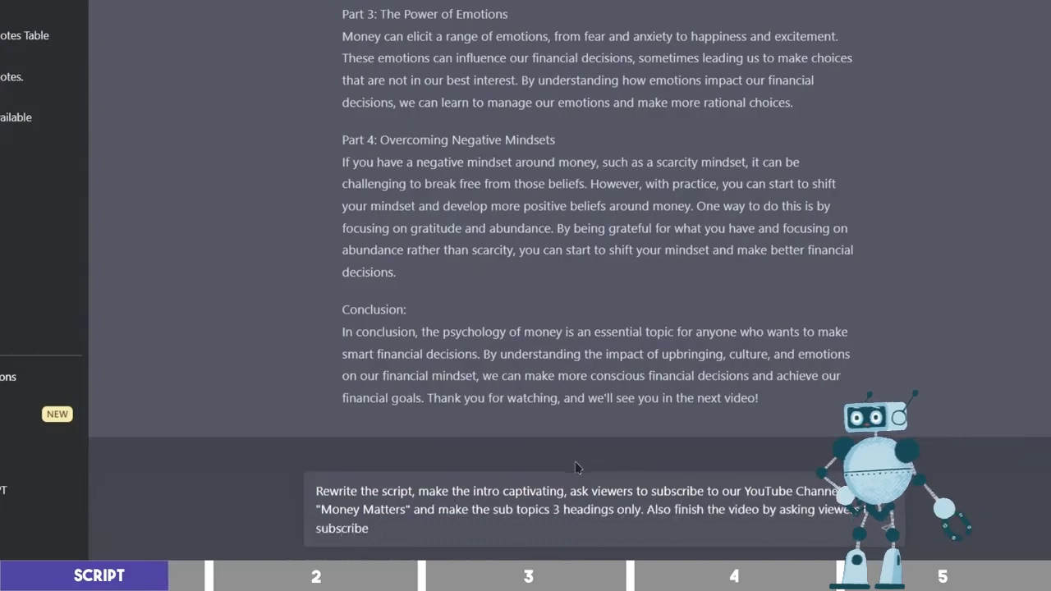
text( to our channel.)
key(Return)
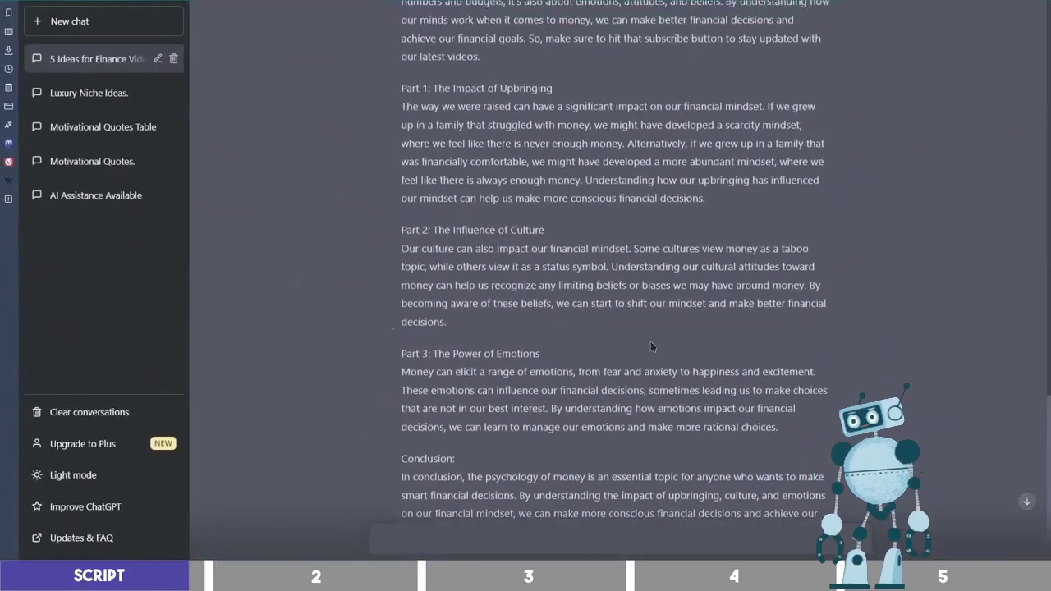
Step: Copy the revised script text, starting at "Welcome to Money Matters", into a blank Google Docs document
scroll(651, 346, up, 2)
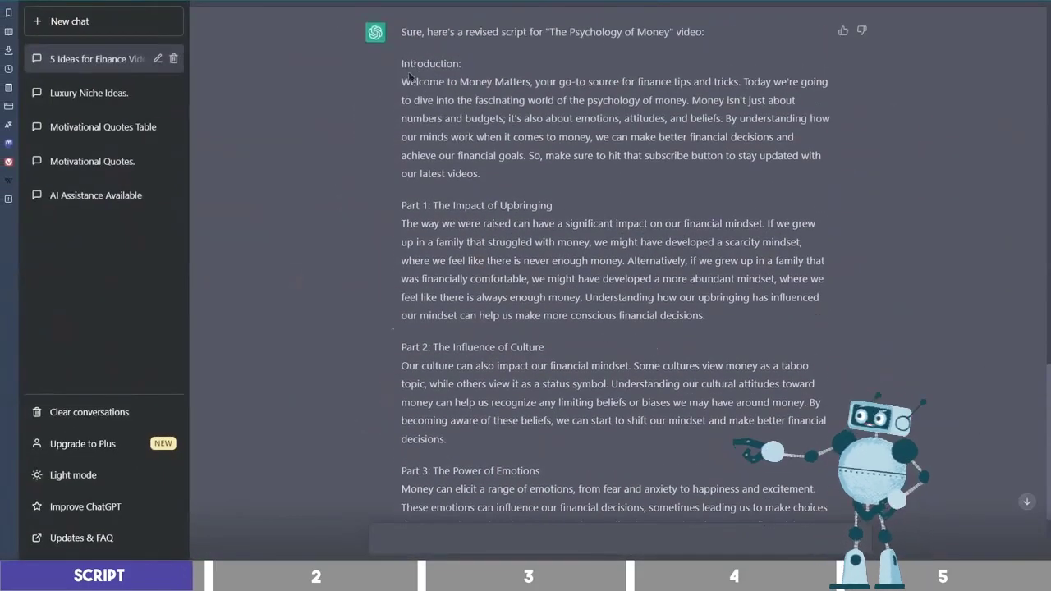
drag(401, 78, 584, 434)
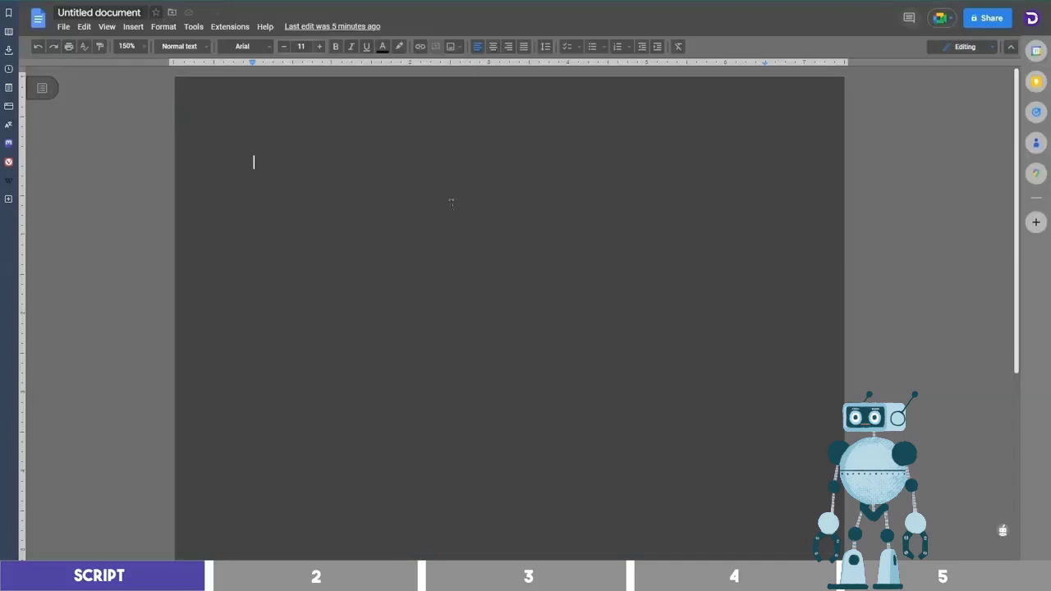
key(ctrl+v)
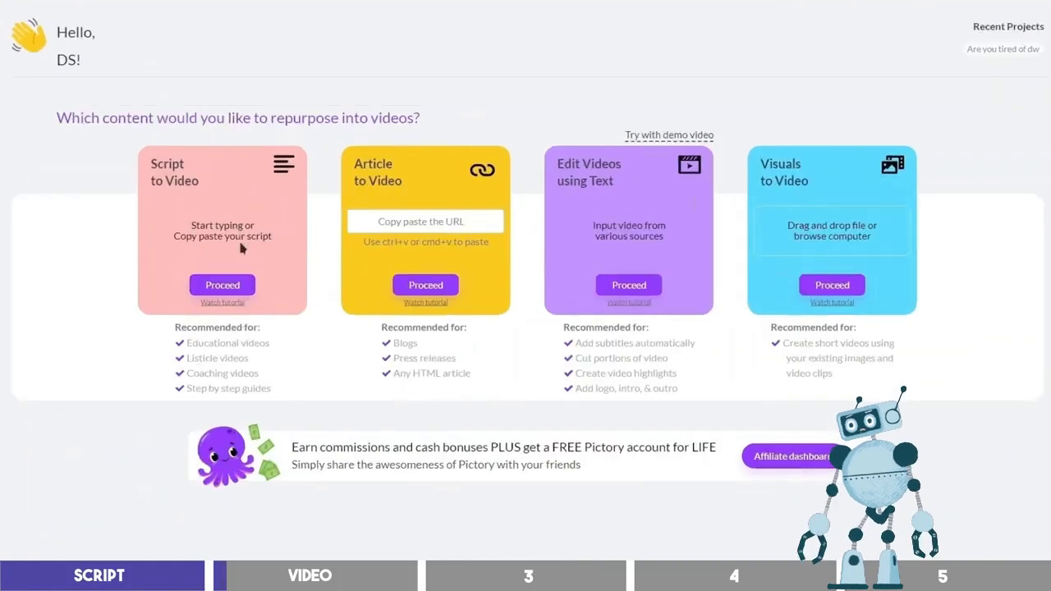
Step: In Pictory, create a Script to Video project from the copied script, named "The Psychology of Money: How Your Mindset Affects Your Financial Life"
click(247, 285)
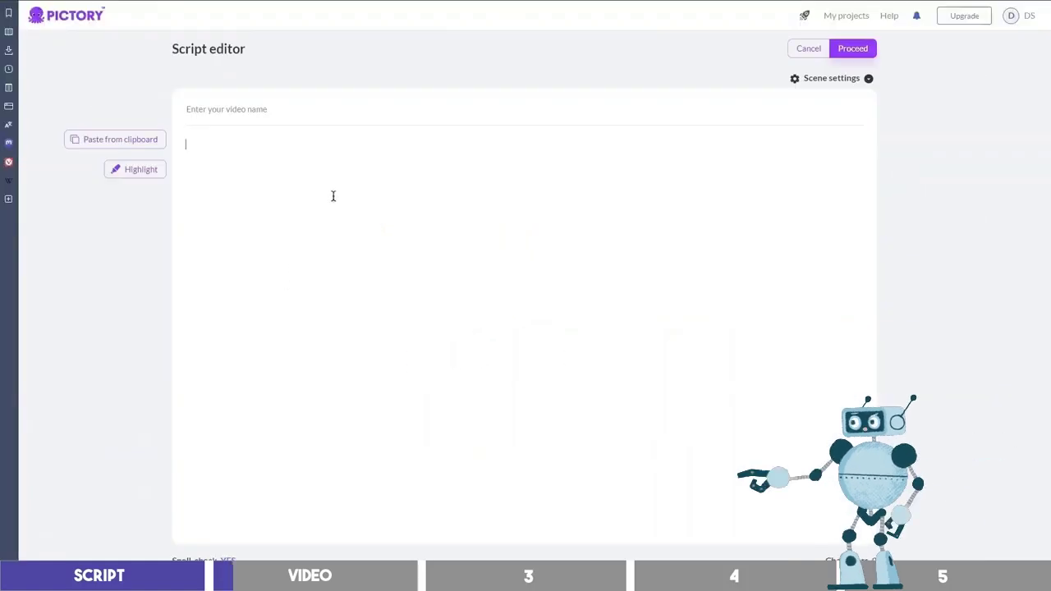
key(ctrl+v)
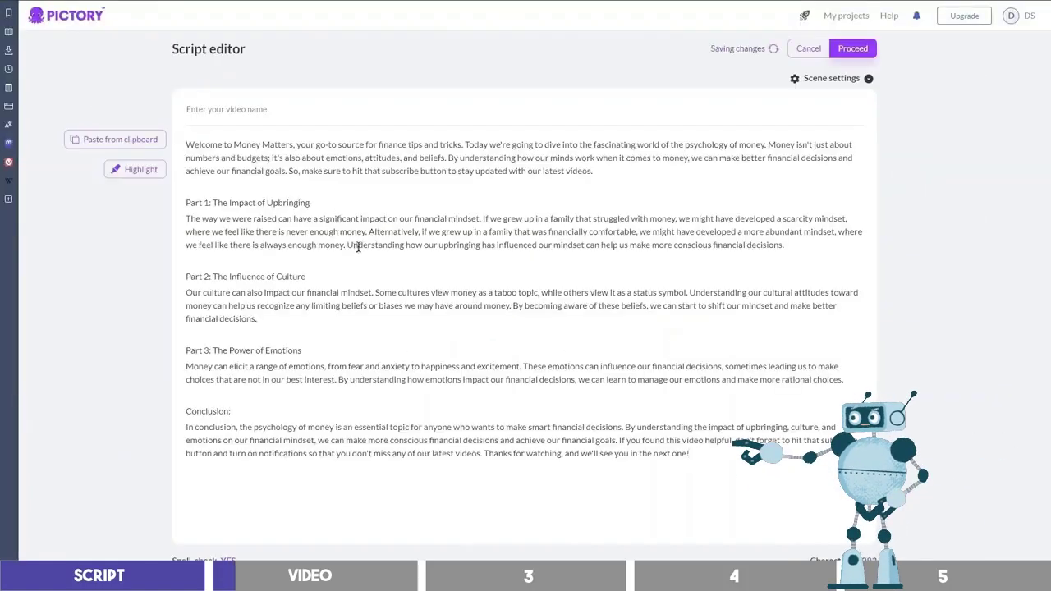
click(366, 110)
text(The Psychology of Money: How Your Mindset Affects Your Financial Life)
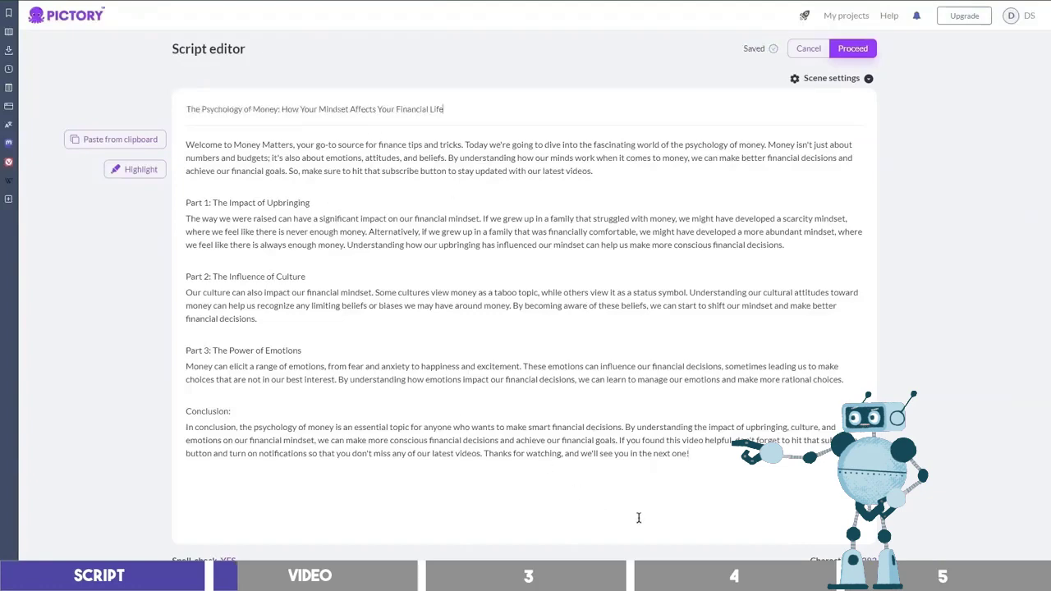
Step: Review the scene settings, keep new scene creation on Both, and proceed to the template choice
click(868, 78)
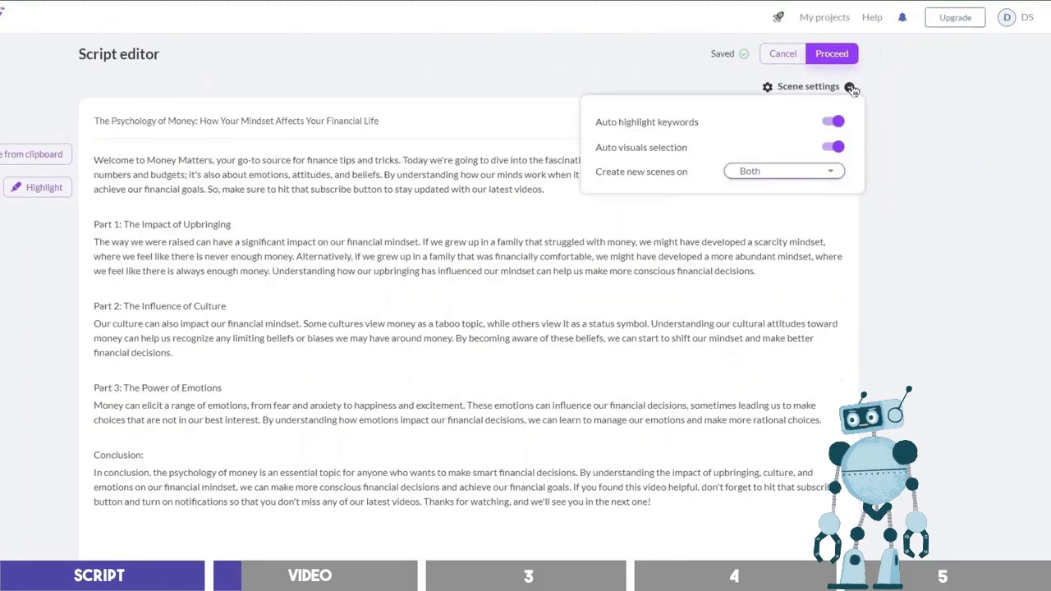
click(831, 176)
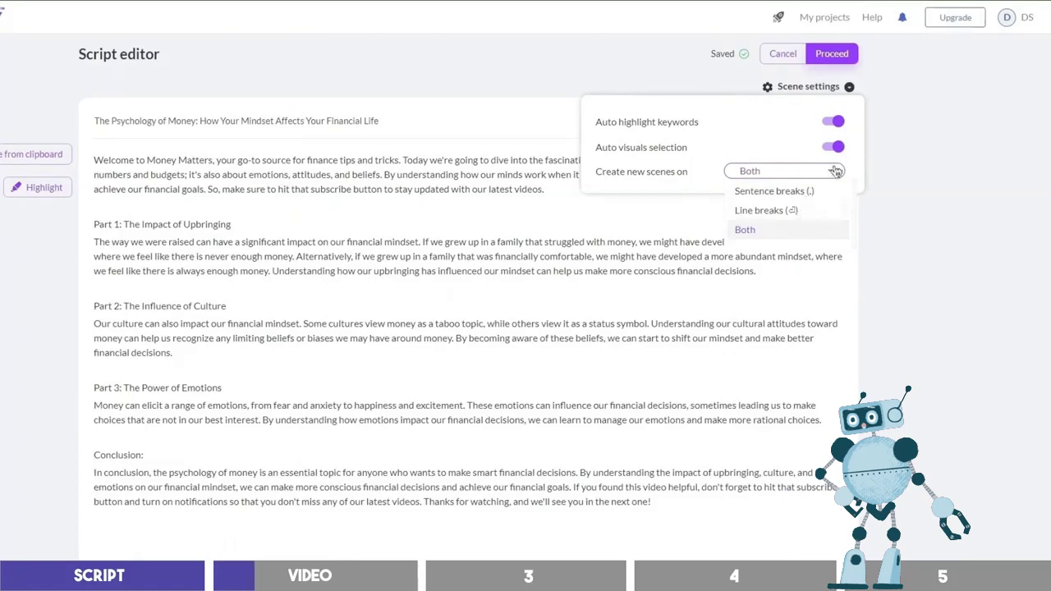
click(835, 171)
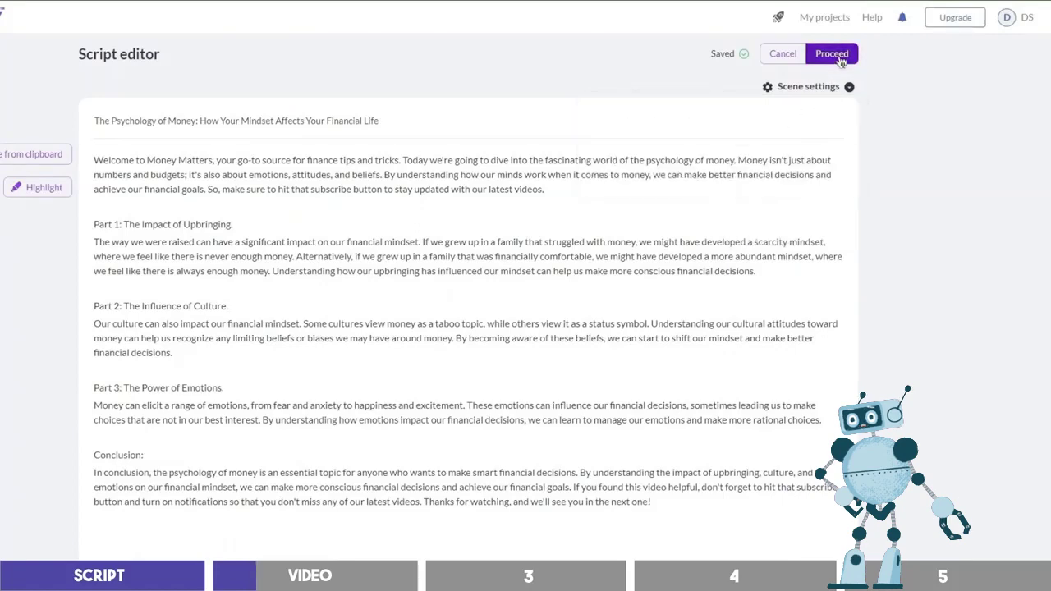
click(840, 61)
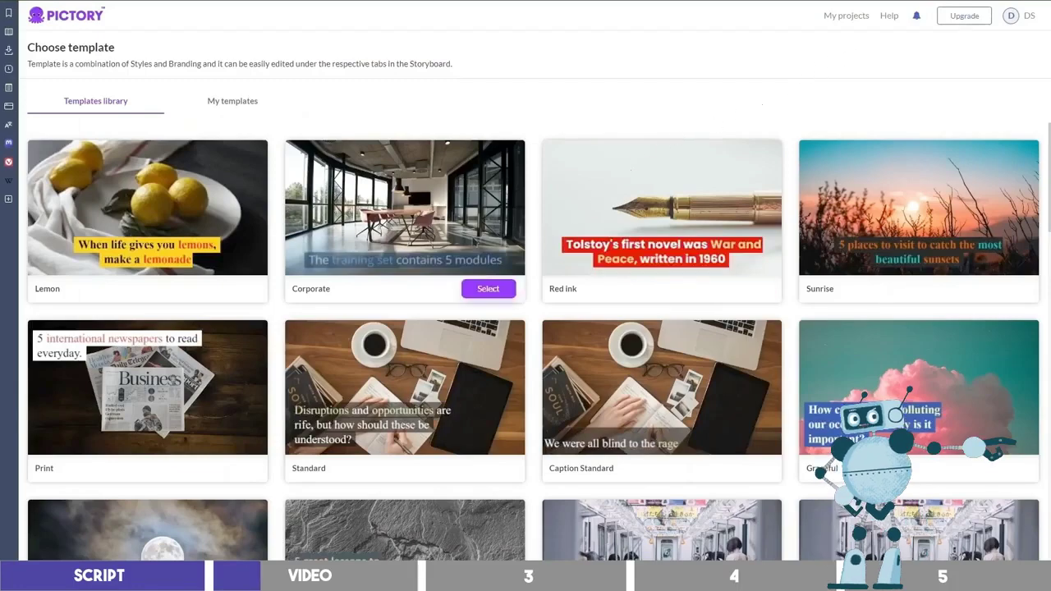
Step: Browse the template library and continue with the Red ink template in 16:9 aspect ratio
scroll(493, 304, down, 6)
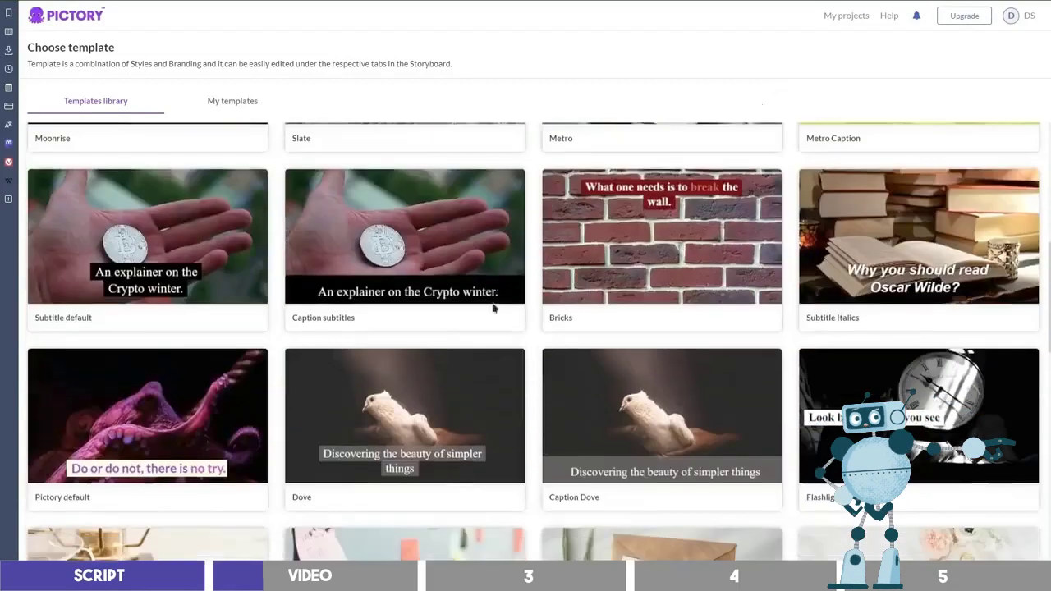
scroll(492, 307, down, 2)
scroll(535, 298, up, 4)
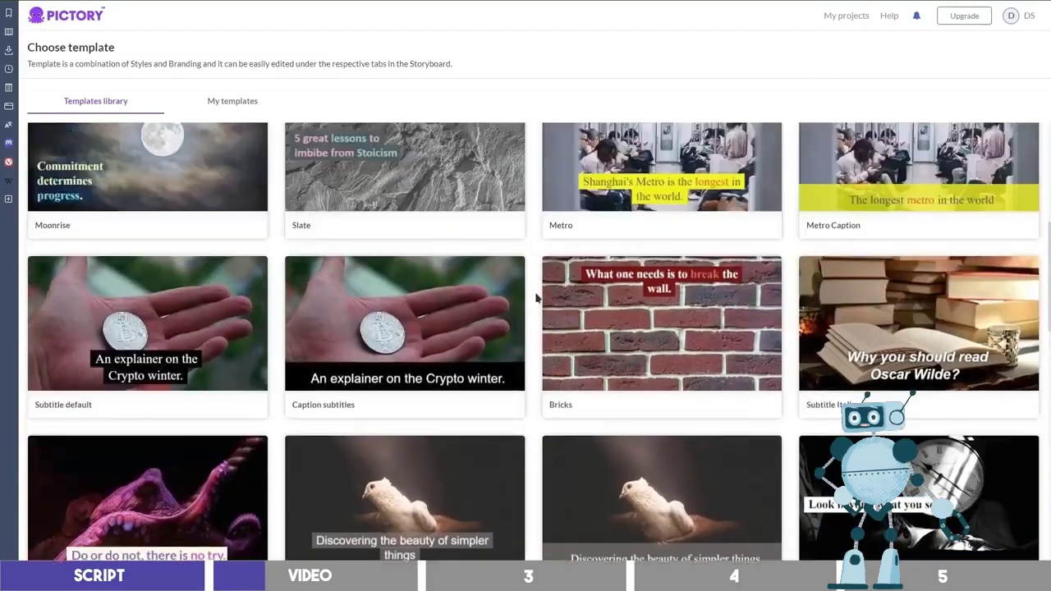
scroll(535, 298, down, 2)
scroll(537, 283, up, 6)
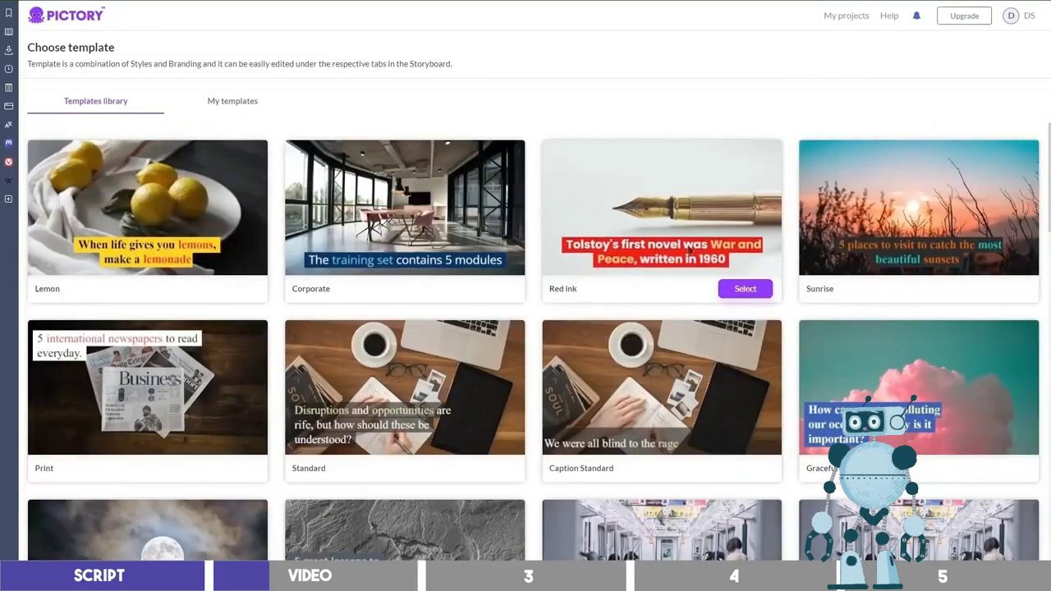
click(742, 294)
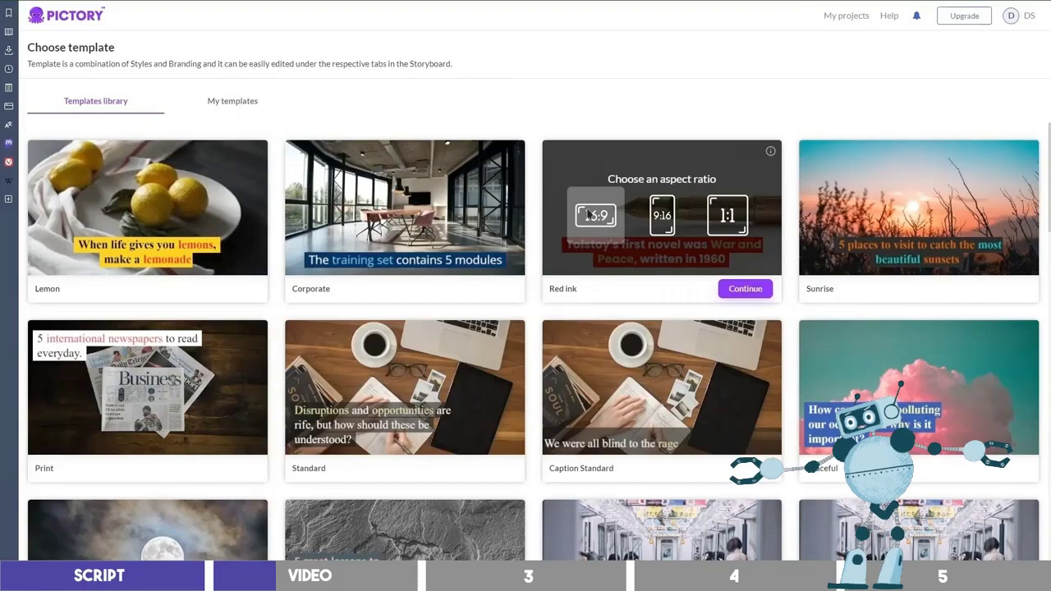
click(744, 289)
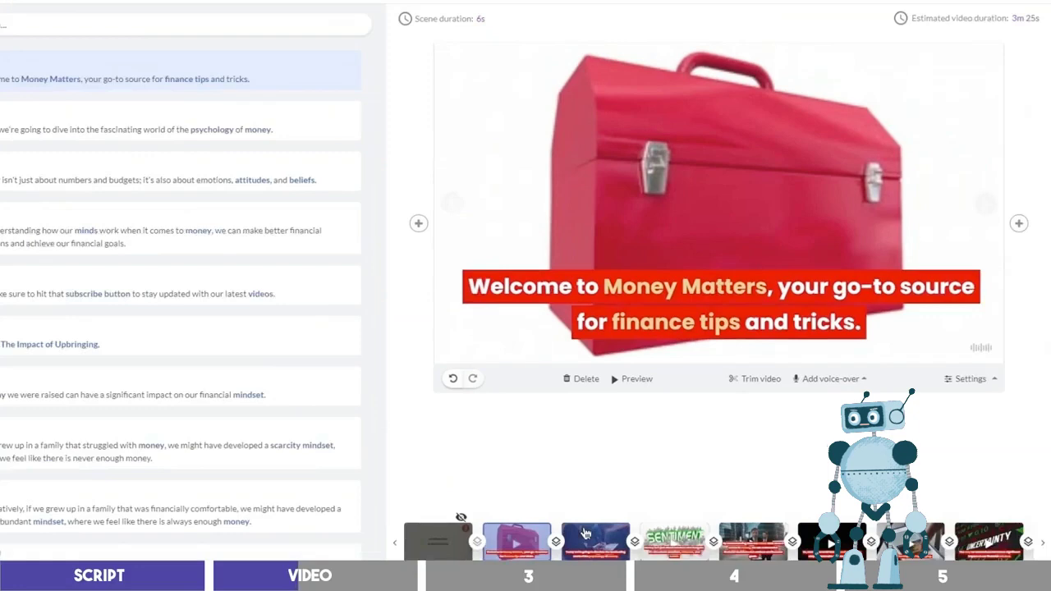
Step: Look over the opening scenes, then replace scene 1's visual with the library's "money" clip of suited hands counting dollar bills
click(585, 534)
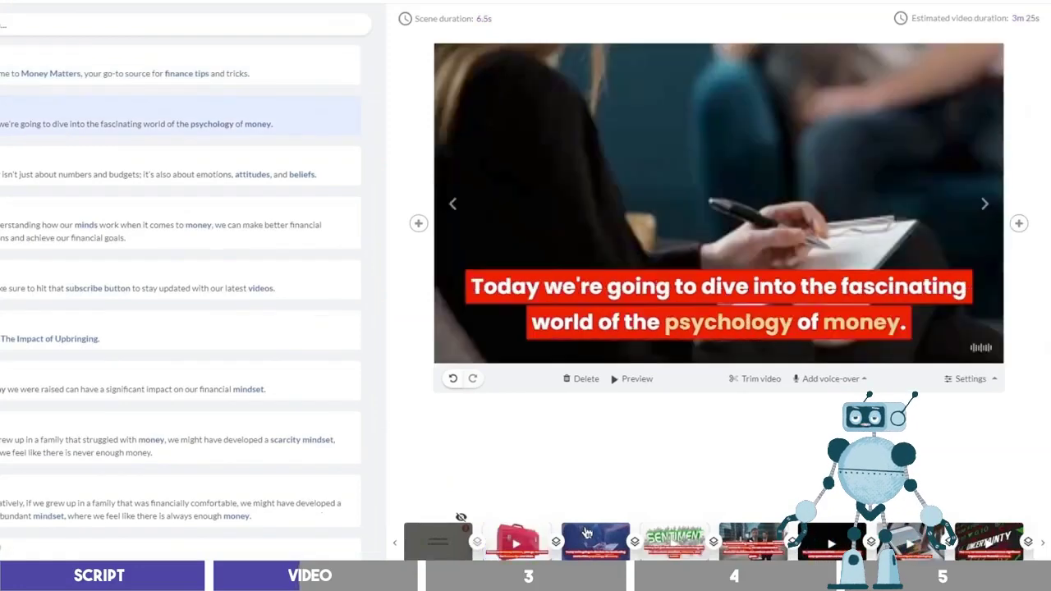
click(658, 532)
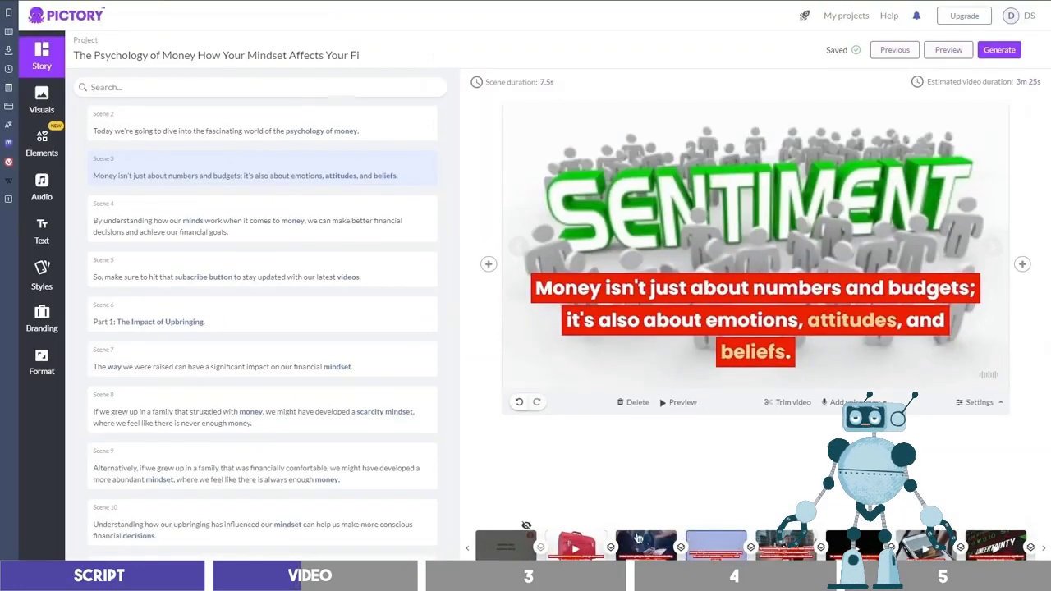
click(565, 536)
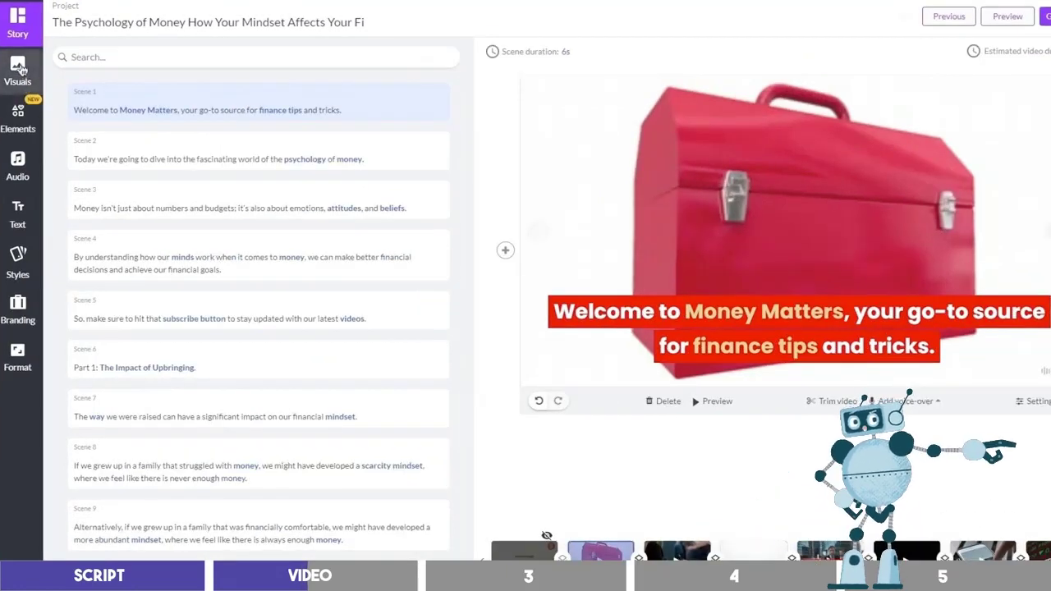
click(42, 100)
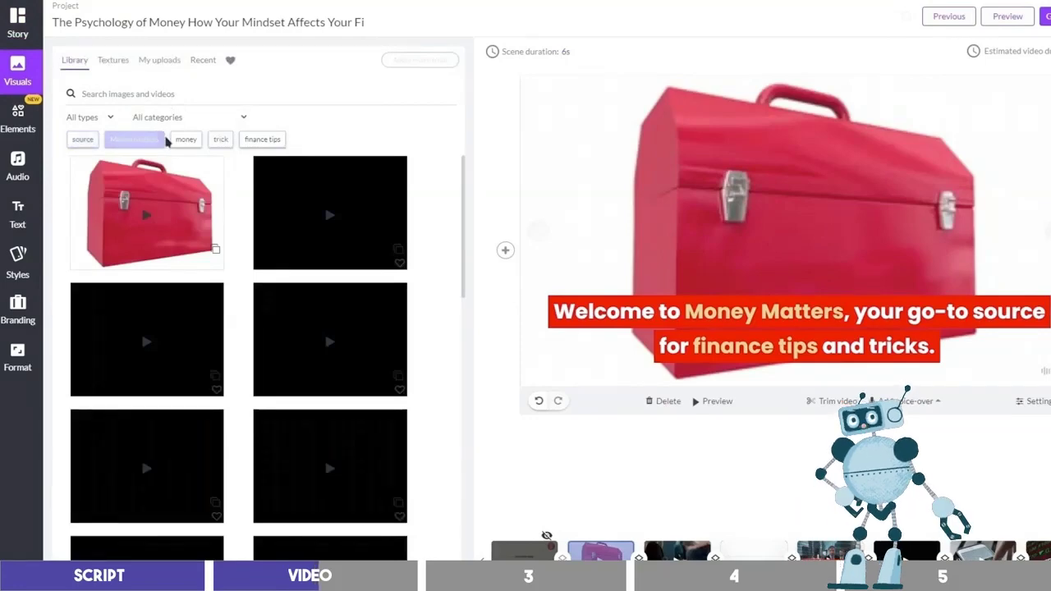
click(185, 139)
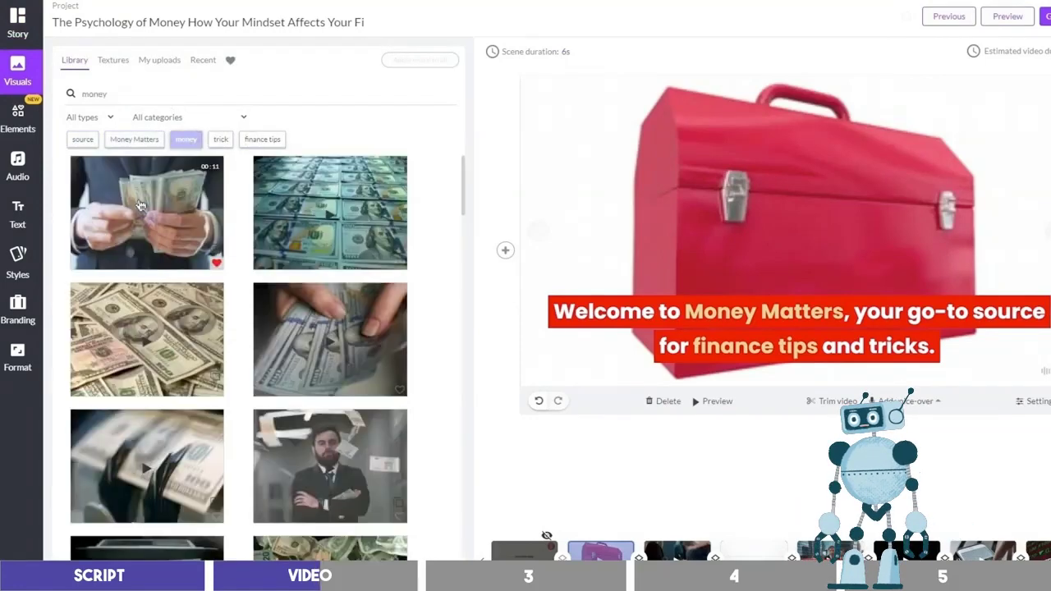
click(140, 204)
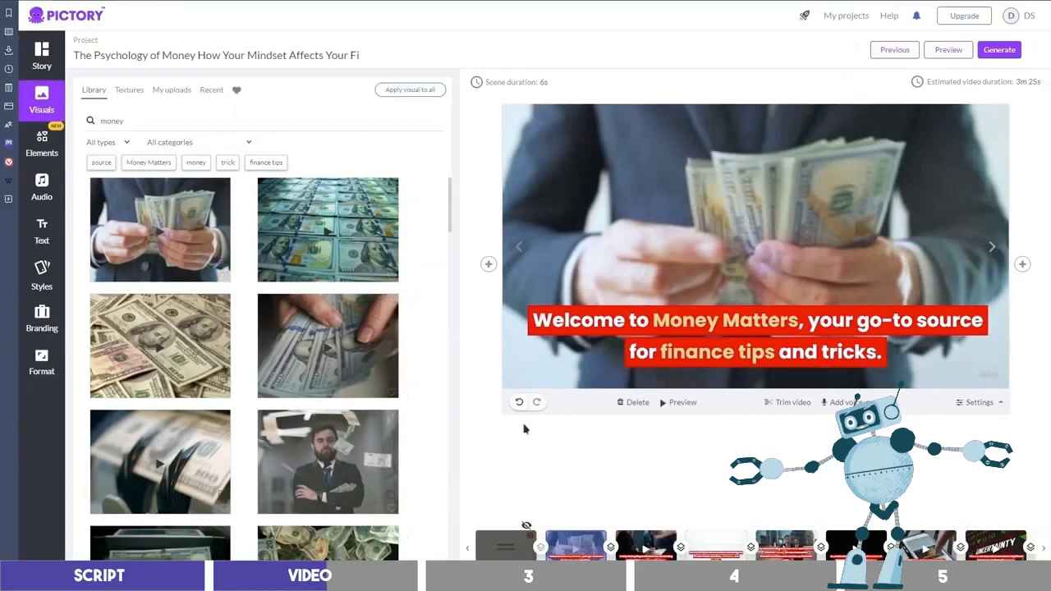
Step: Replace scene 3's visual with the money clip of a bearded man in a suit surrounded by falling banknotes
click(623, 538)
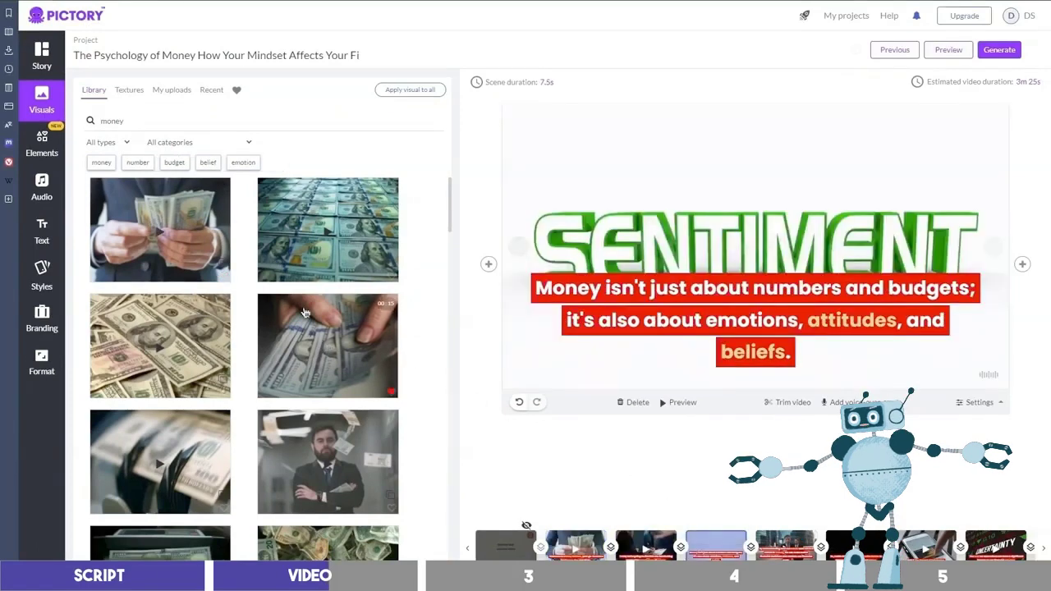
scroll(304, 316, down, 2)
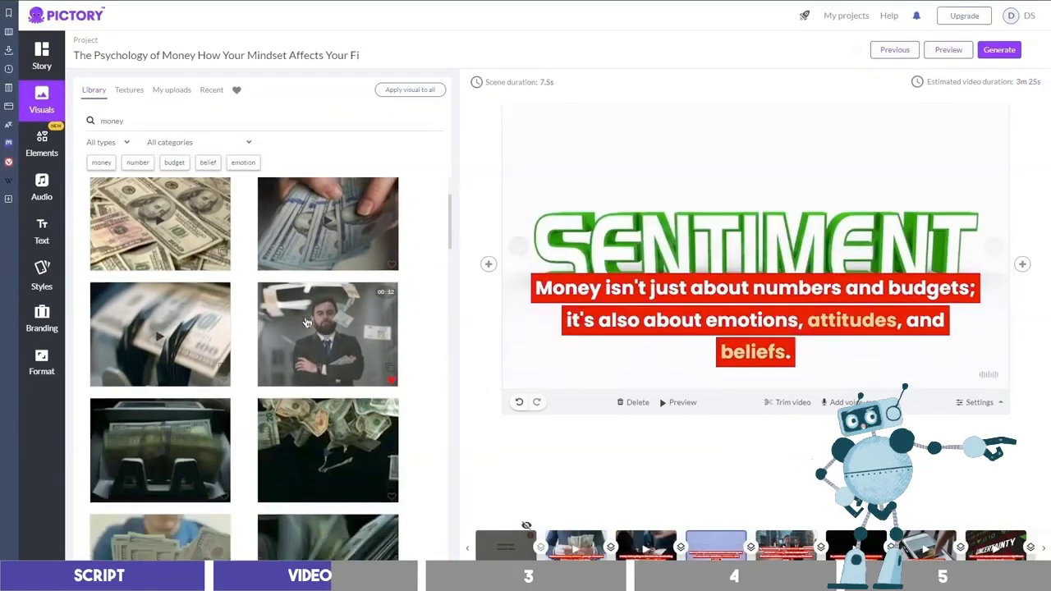
click(307, 322)
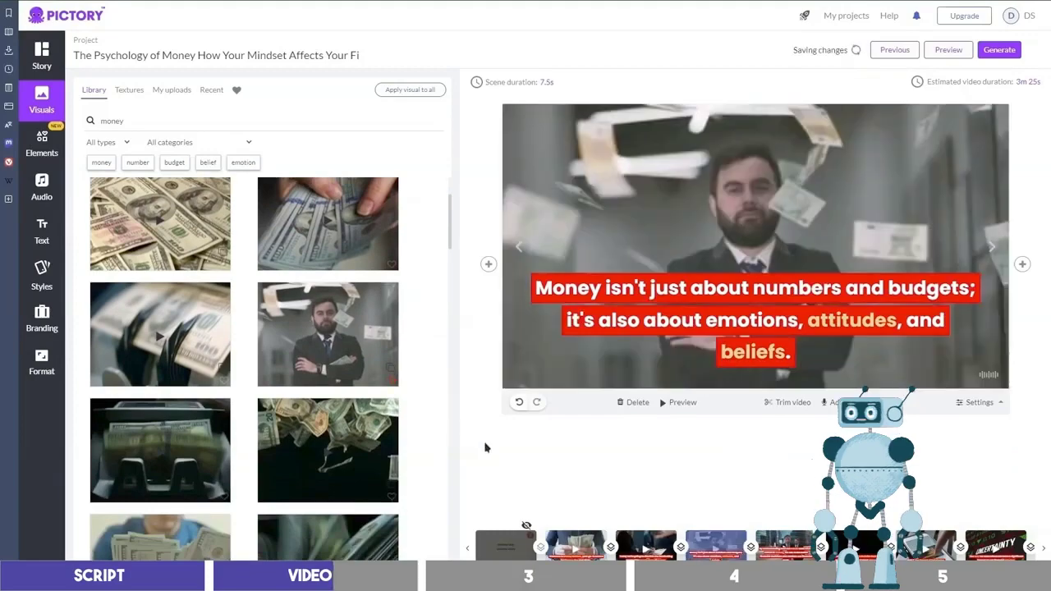
Step: Replace scene 2's visual with the clip of a man in a red sweater holding cash at a desk
click(645, 543)
scroll(289, 383, down, 7)
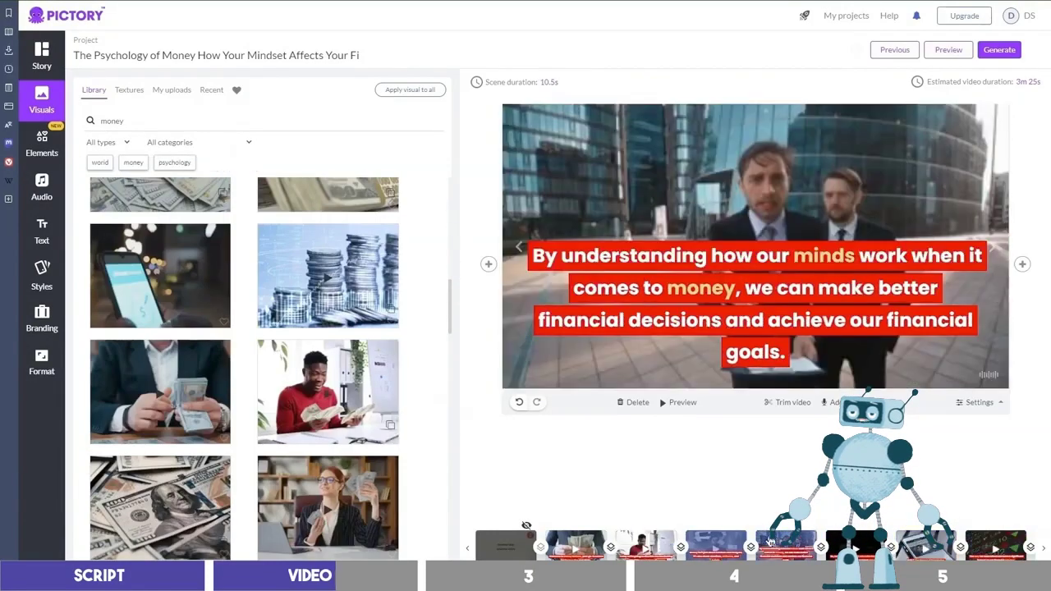
scroll(279, 329, down, 3)
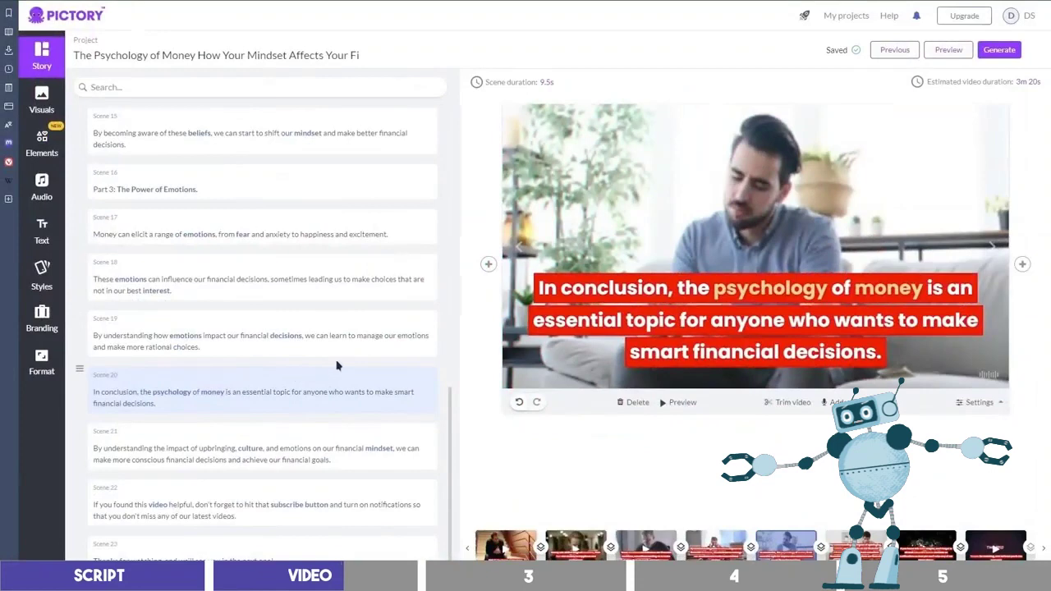
Step: Review the scene texts and set the font size of scene 20's "In conclusion" caption to 20
scroll(345, 363, up, 6)
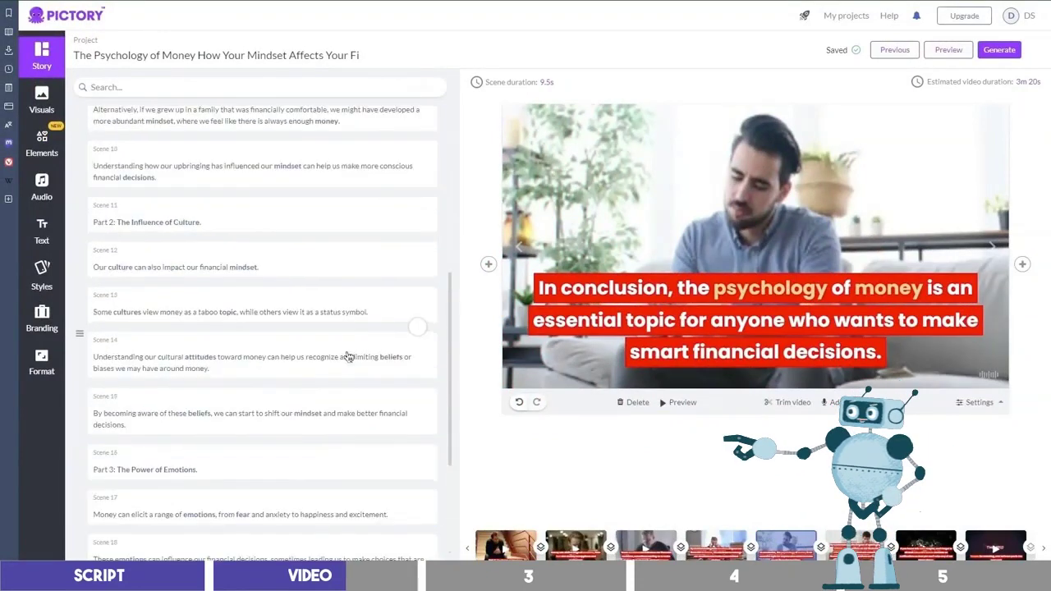
scroll(352, 329, up, 3)
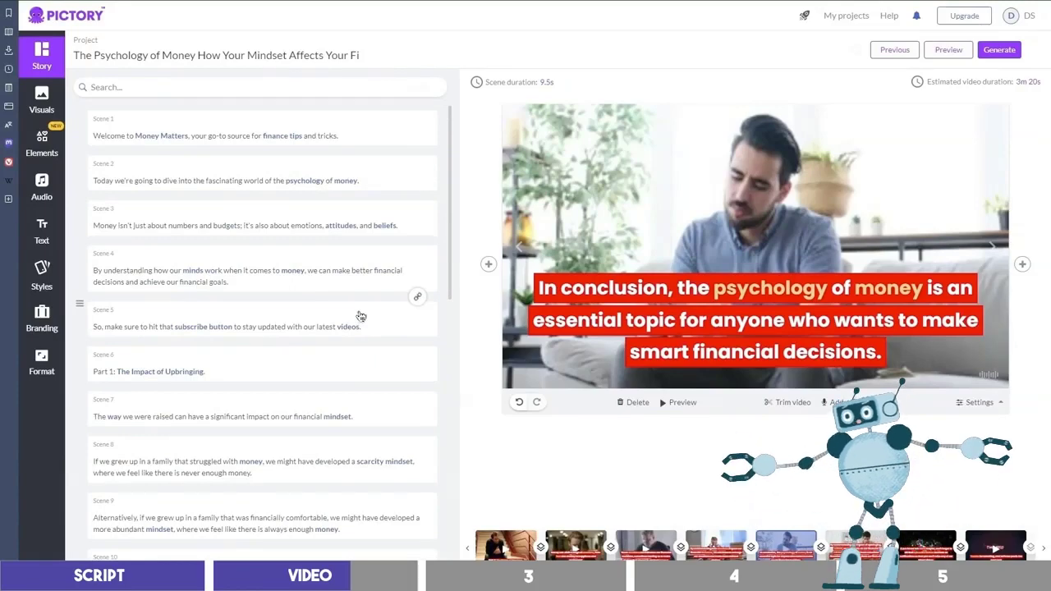
scroll(360, 316, down, 3)
scroll(360, 316, down, 2)
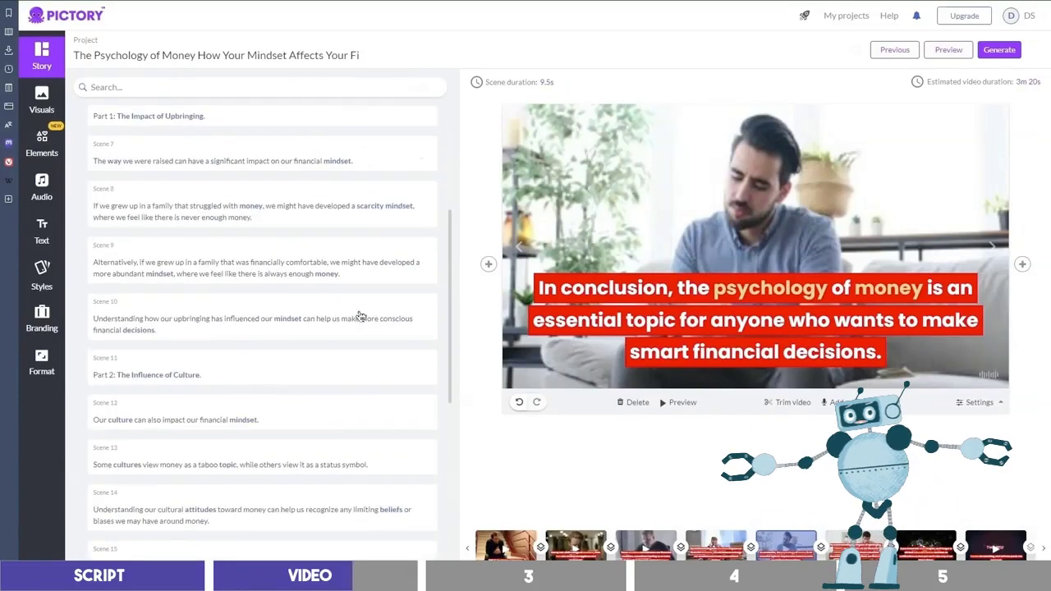
scroll(358, 315, down, 5)
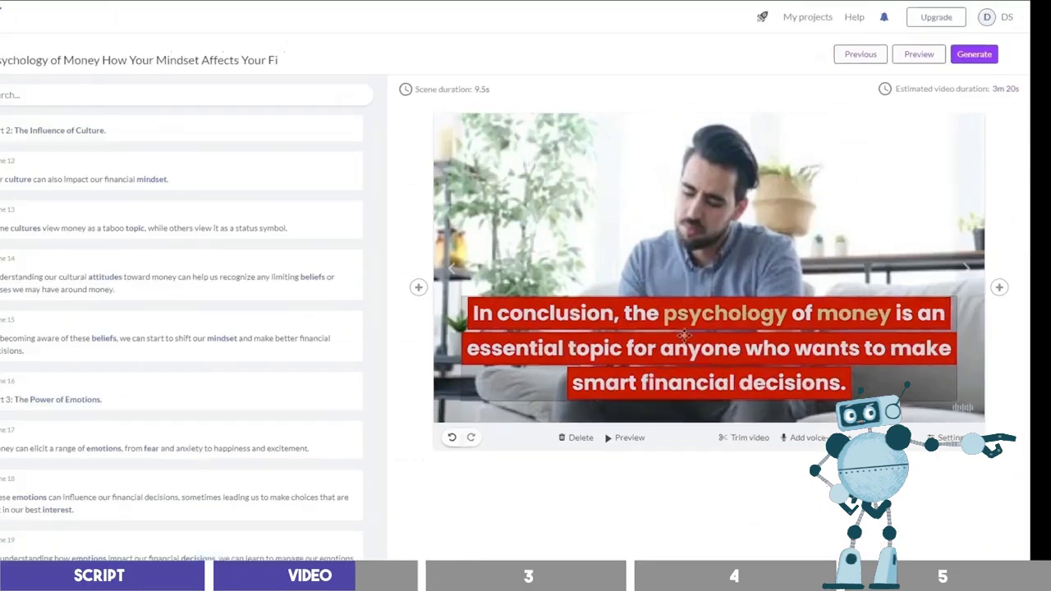
click(844, 335)
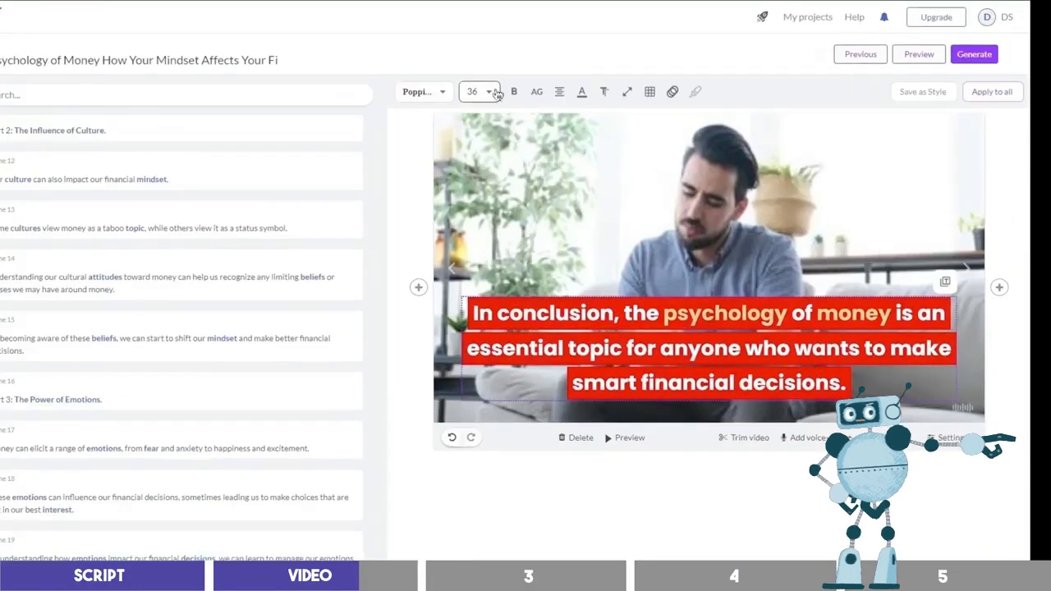
click(487, 94)
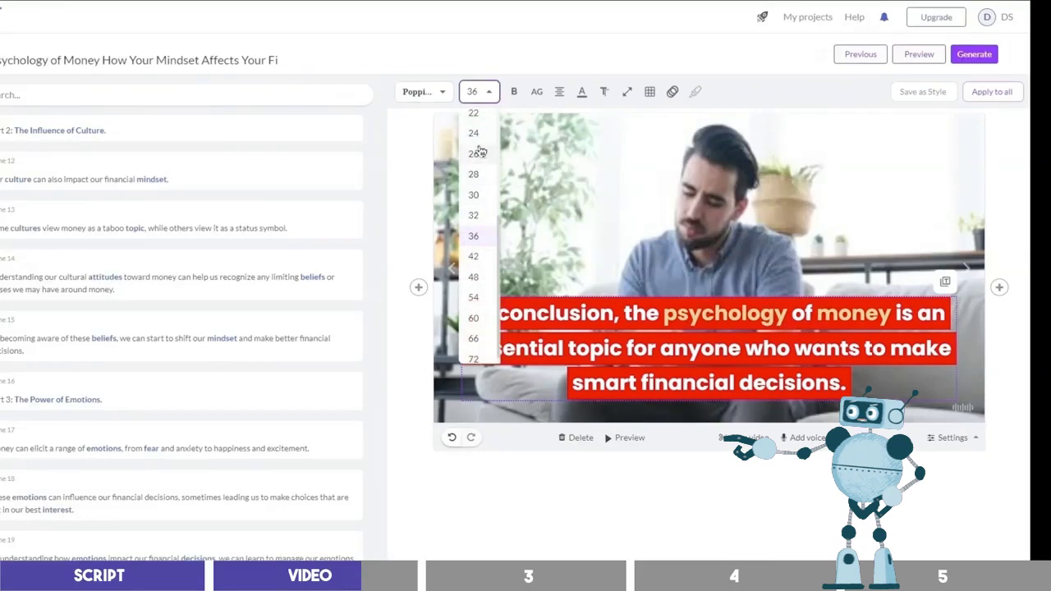
scroll(479, 152, up, 3)
click(476, 275)
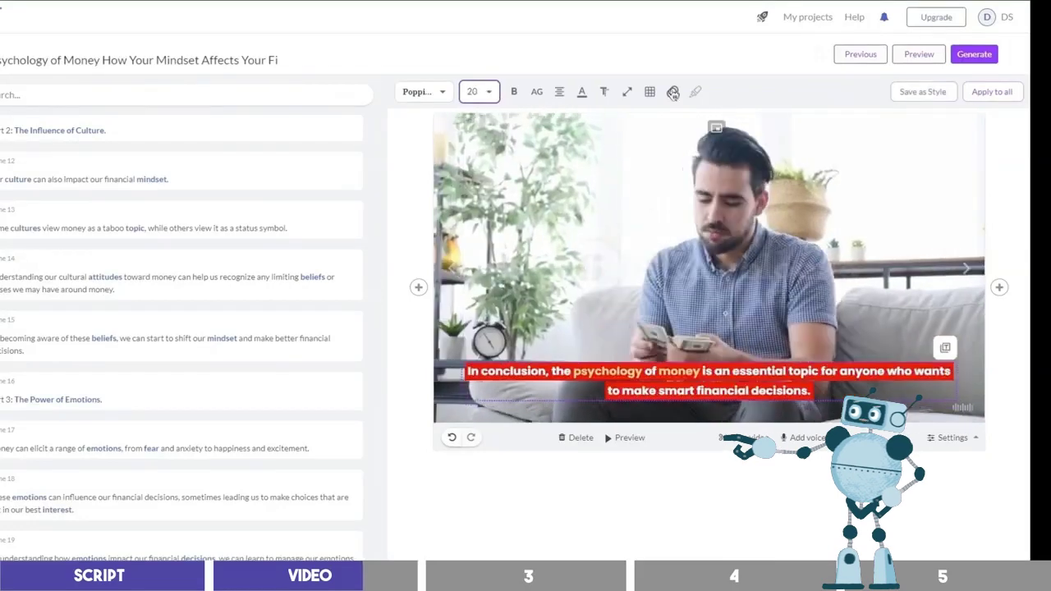
Step: Set the exit animation of scene 20's caption to Fade-out and view its entry animation settings
click(672, 92)
click(743, 115)
click(751, 169)
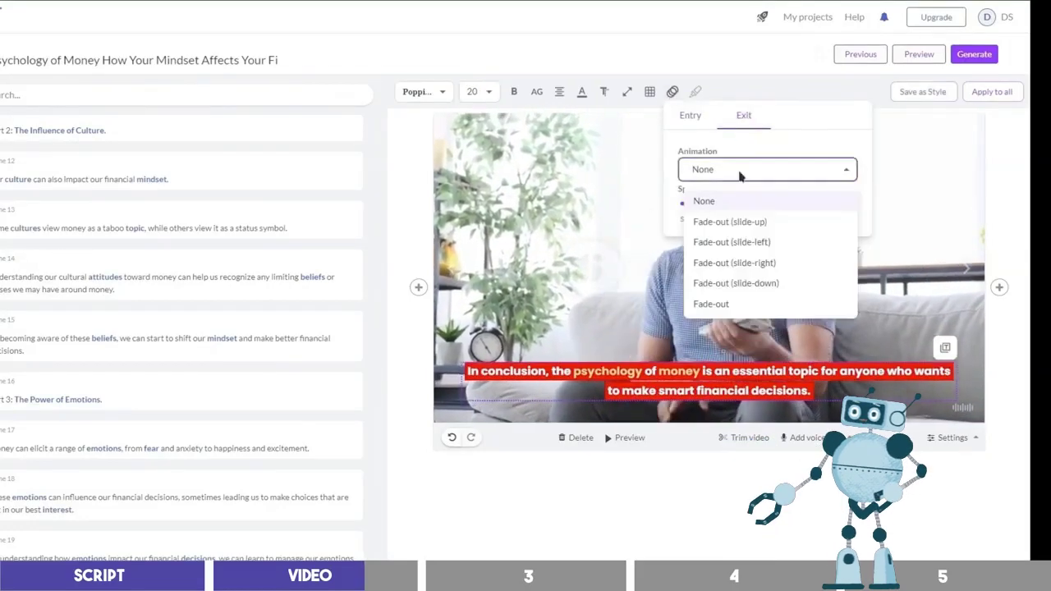
click(726, 304)
click(689, 115)
Step: Check the caption's text width, shadow and colour options, and apply its text formatting to all scenes
click(626, 91)
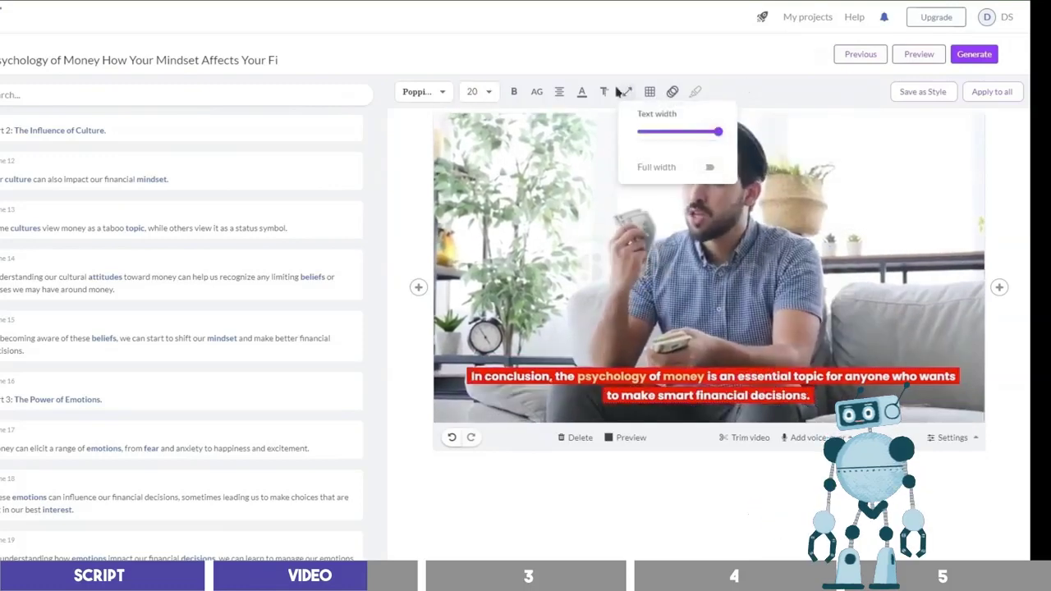
click(603, 92)
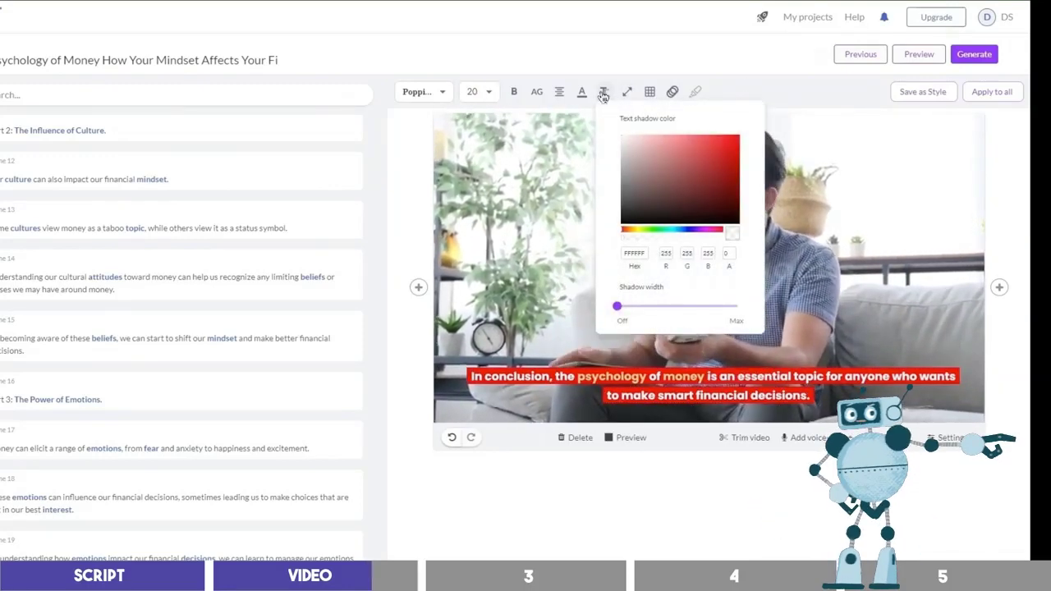
click(582, 94)
click(744, 86)
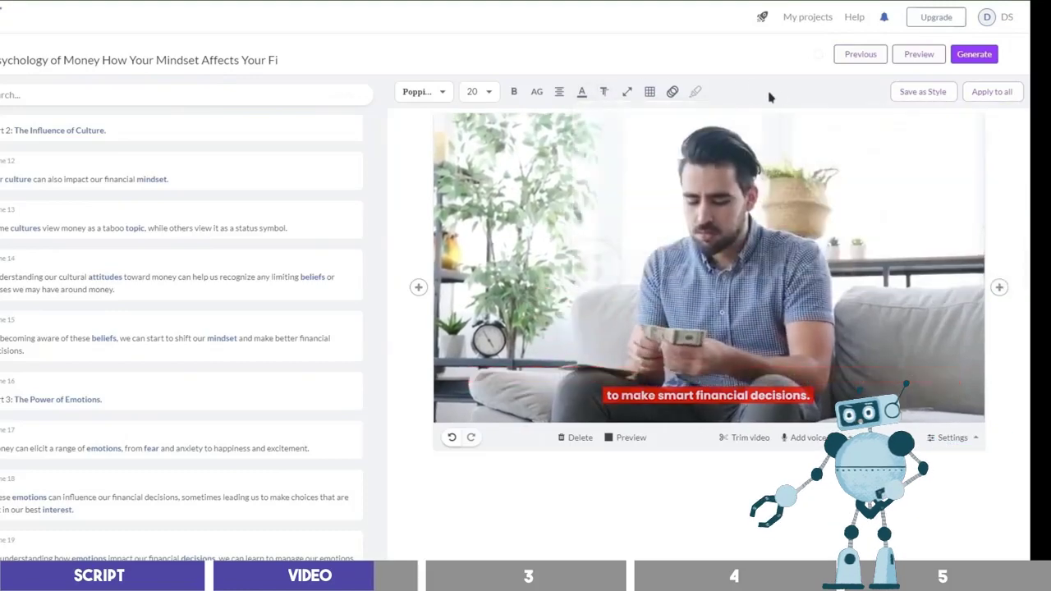
click(993, 93)
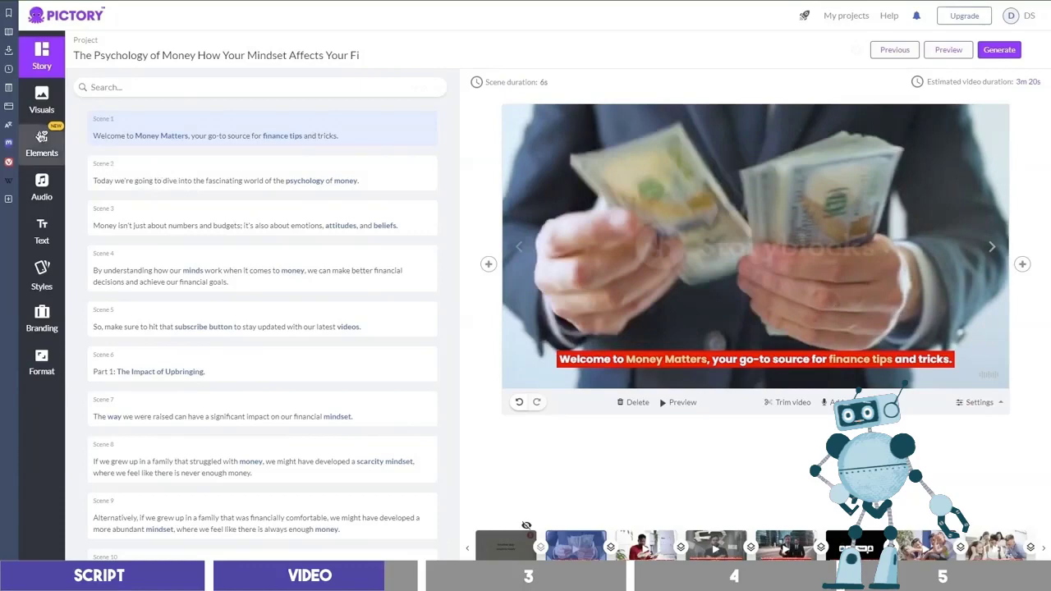
Step: Apply the US English voice-over Joanna to the video and preview the Joey voice as well
click(43, 187)
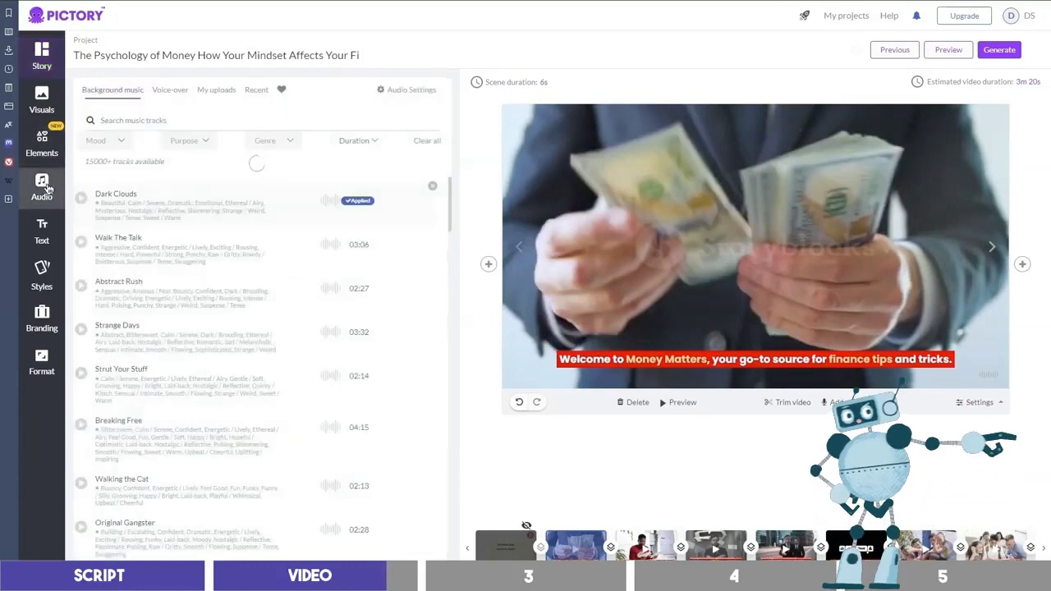
click(170, 89)
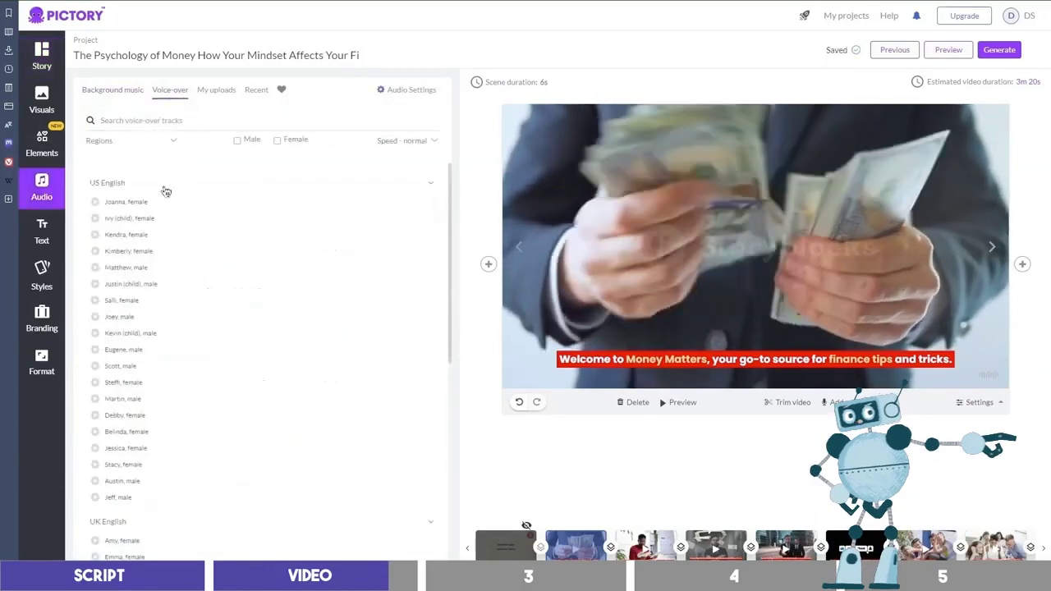
click(96, 205)
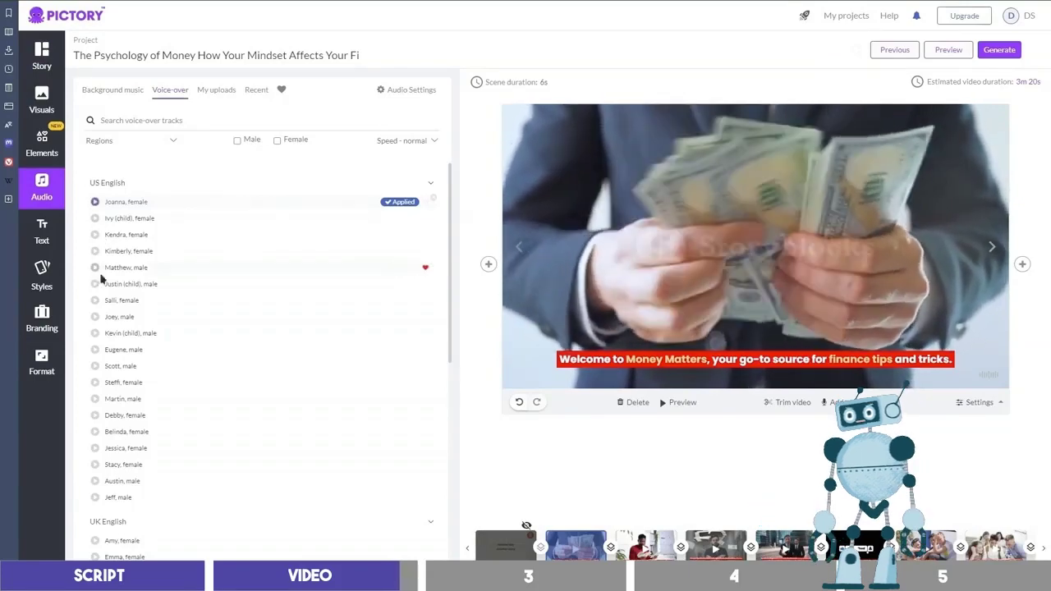
scroll(114, 285, down, 3)
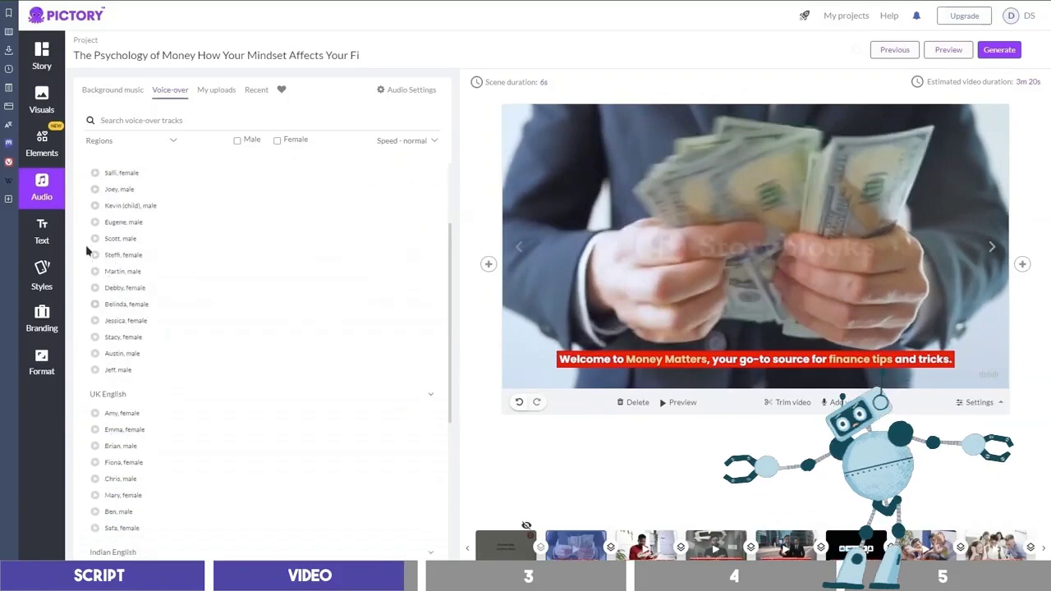
scroll(94, 365, up, 3)
click(95, 317)
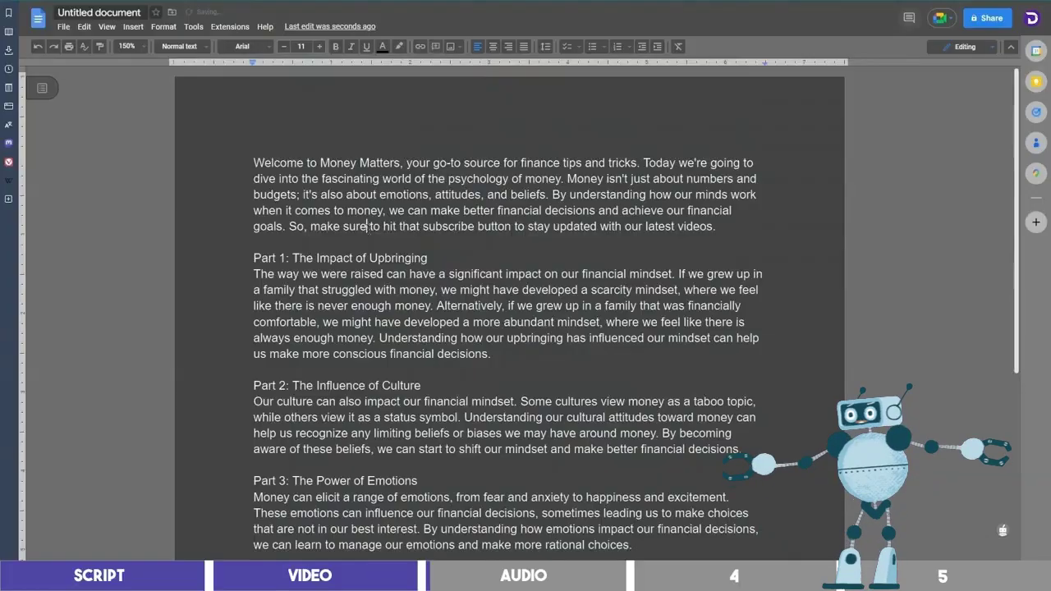
Step: Copy the full script from Google Docs and create a blank audio project titled "The Psychology of Money" in Murf Studio
key(ctrl+a)
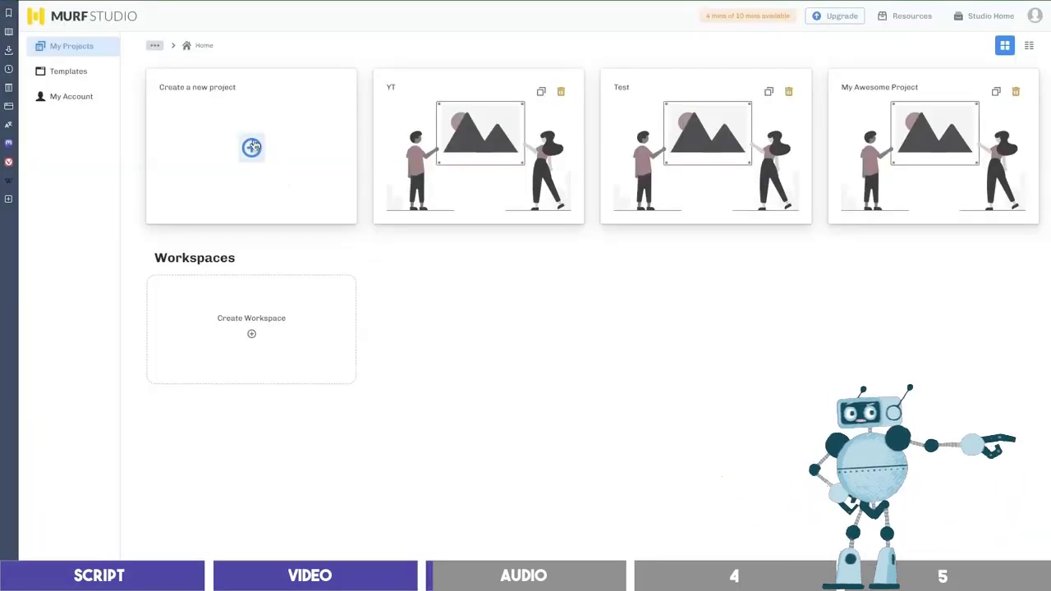
click(251, 146)
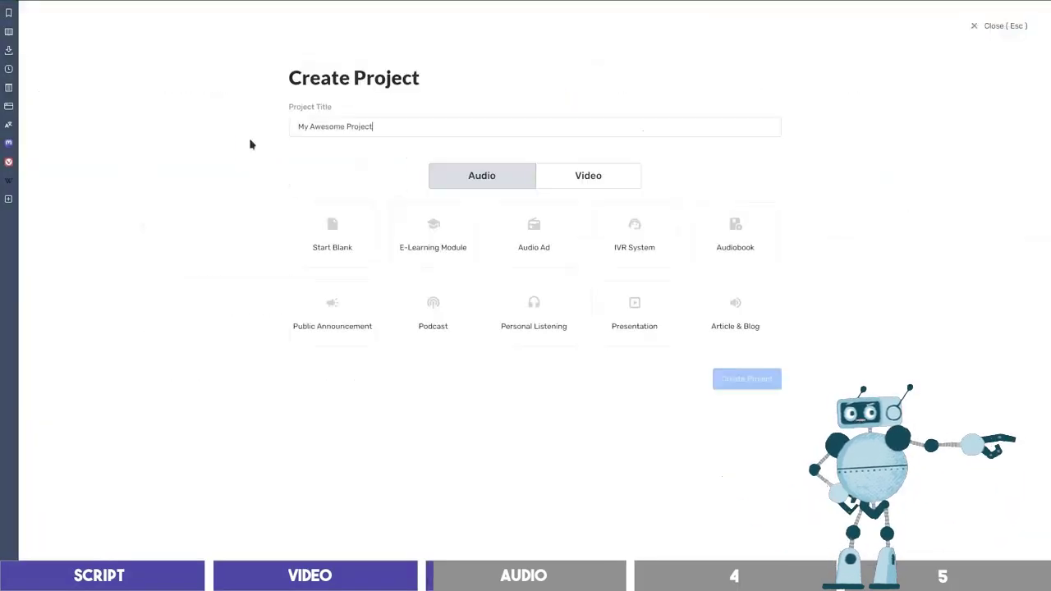
key(ctrl+a)
text(The Psychology o)
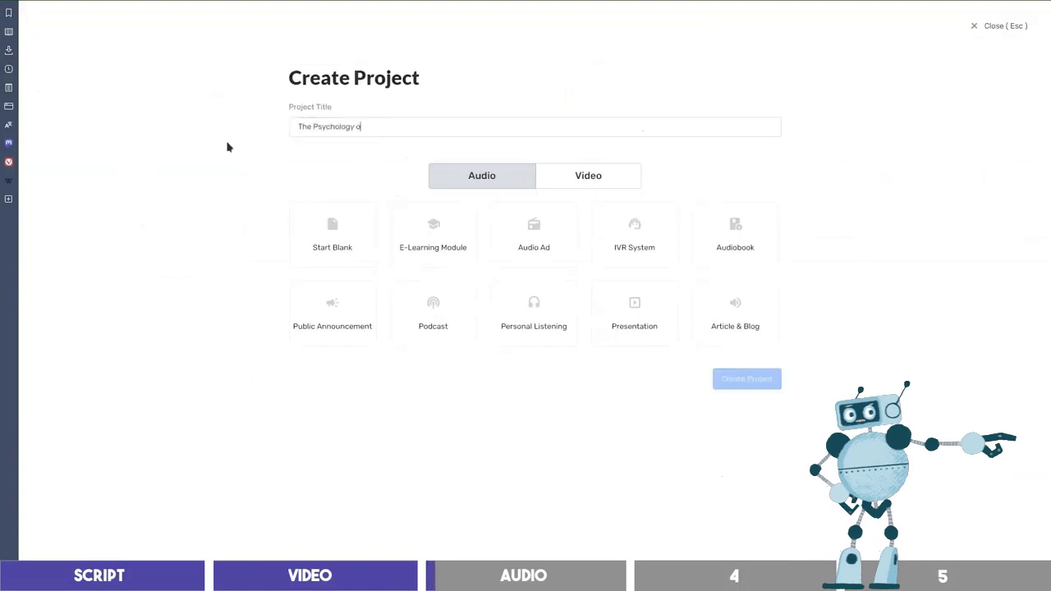
text(f Money)
click(329, 229)
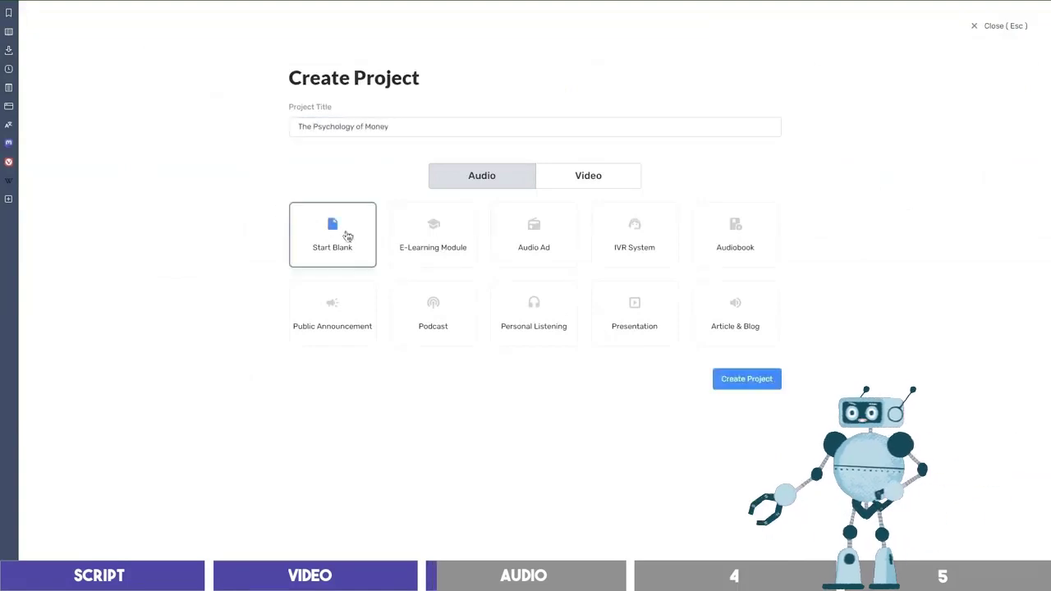
click(742, 382)
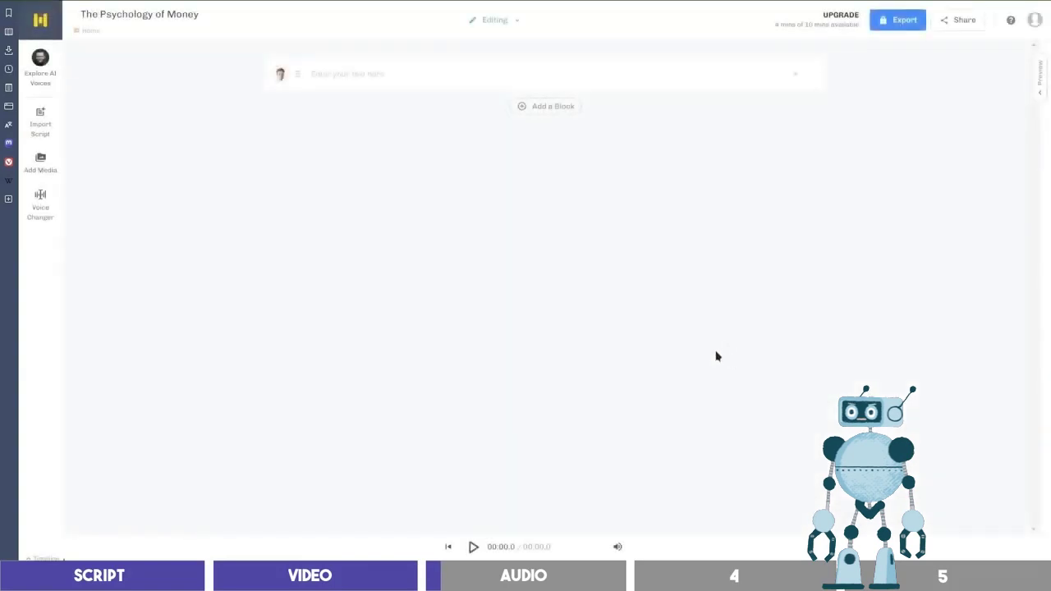
Step: Paste the copied script into the first block of the audio project, split by sentences rather than by paragraphs
click(360, 76)
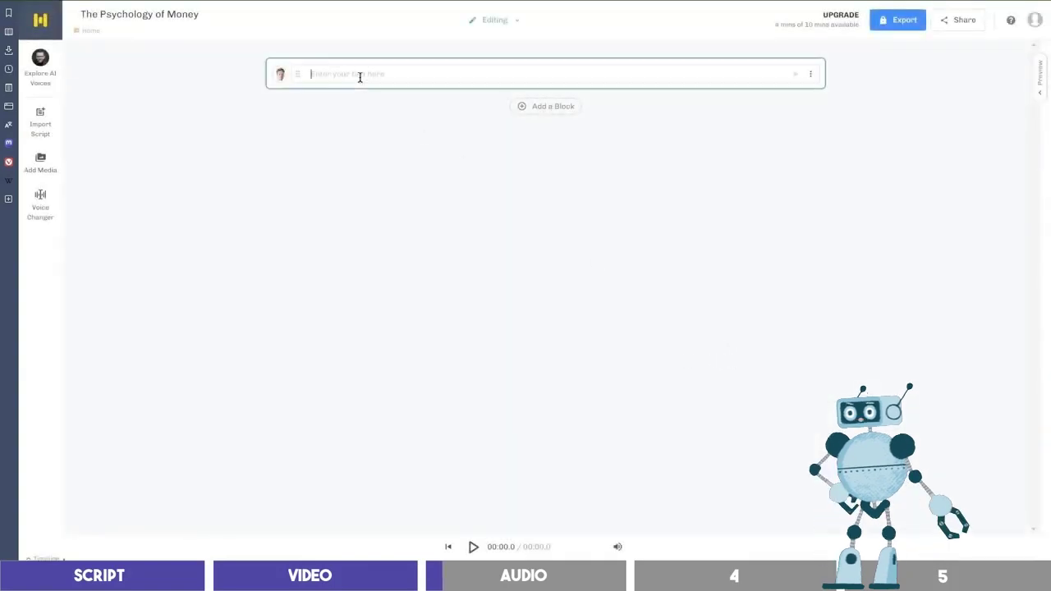
key(ctrl+v)
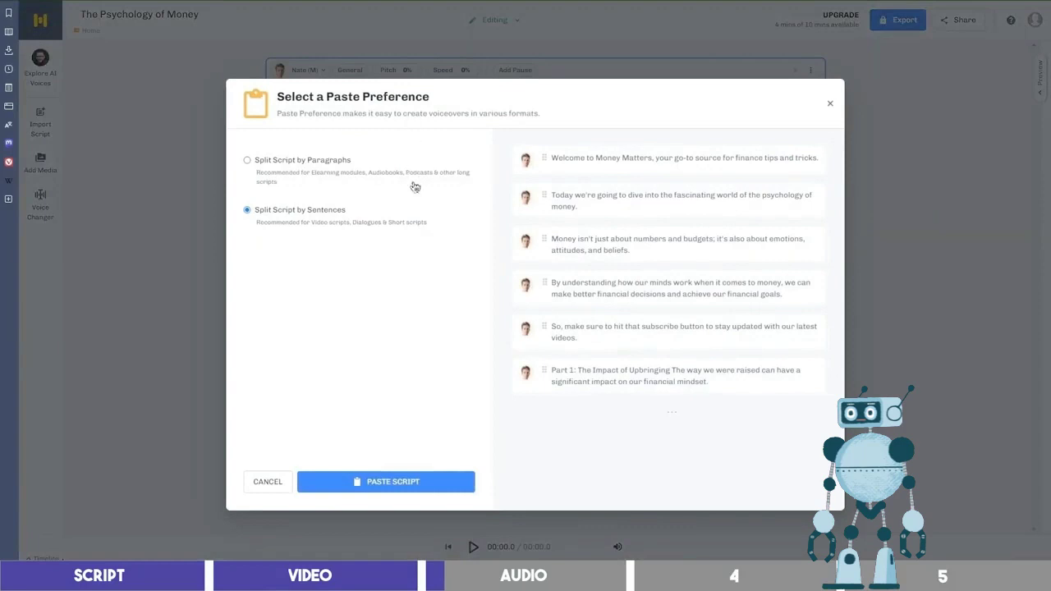
click(324, 171)
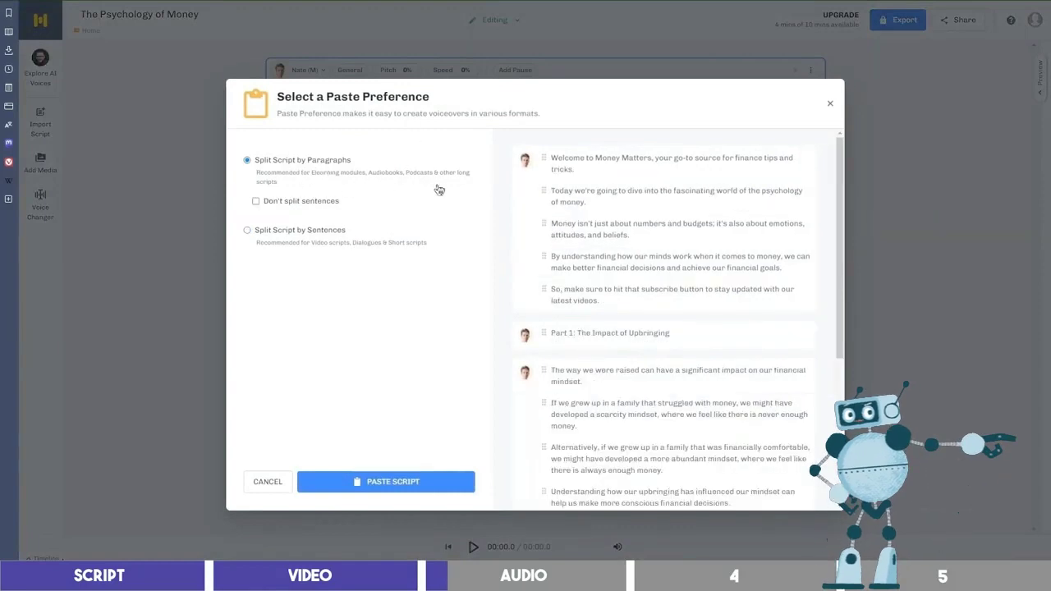
click(294, 233)
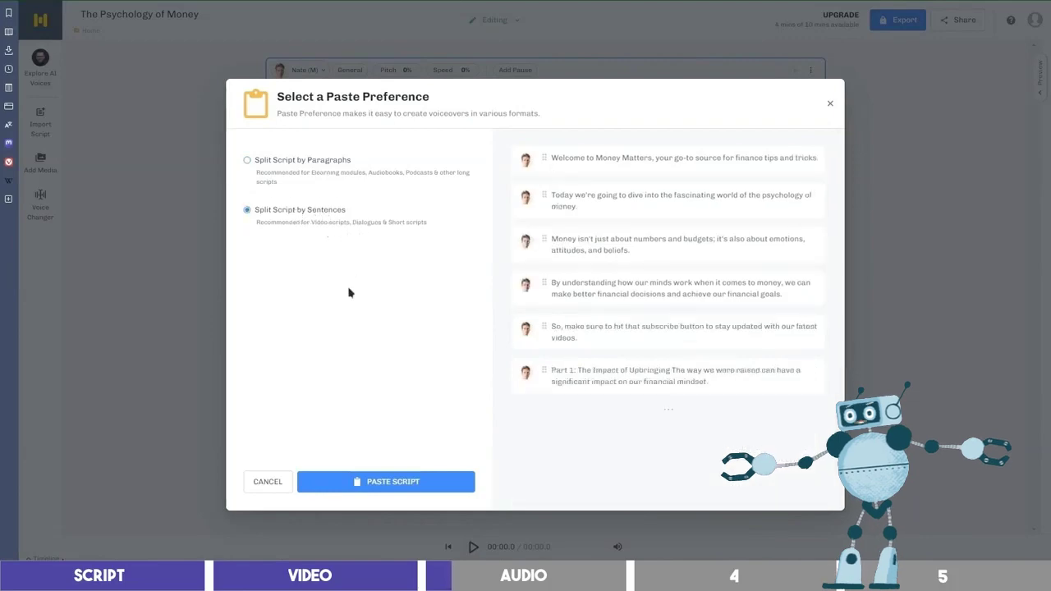
click(399, 484)
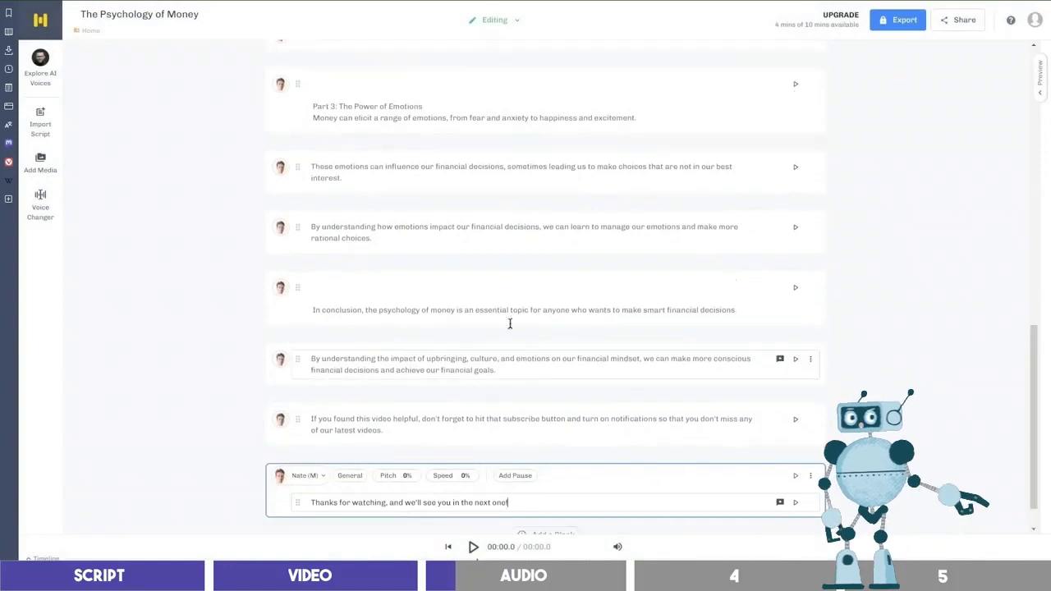
scroll(505, 328, up, 15)
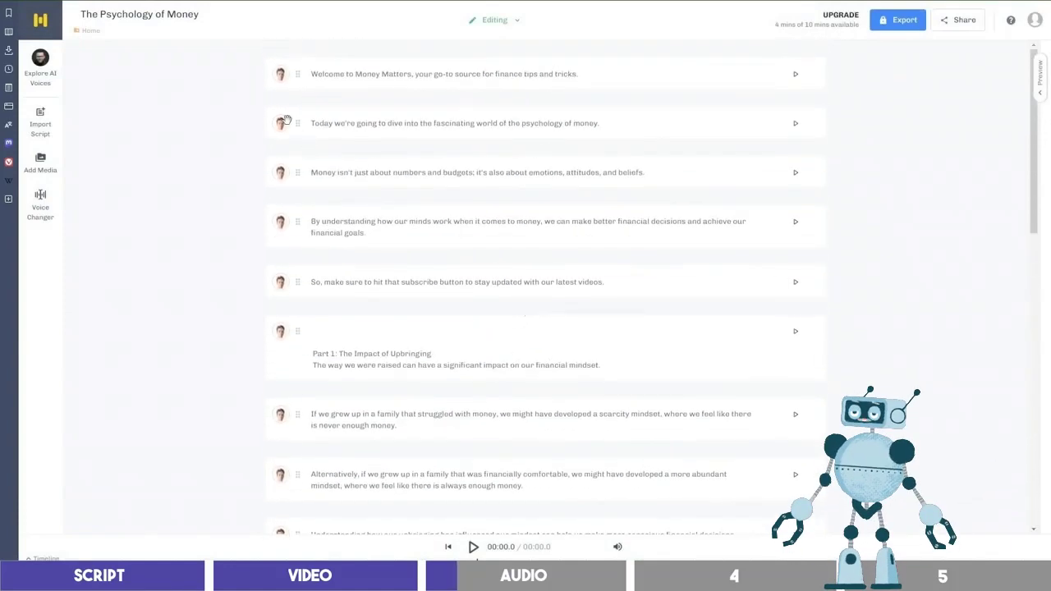
Step: Preview the Terrell, Ronnie, Julia, Natalie and Alicia voices from the first block's voice selection
click(279, 75)
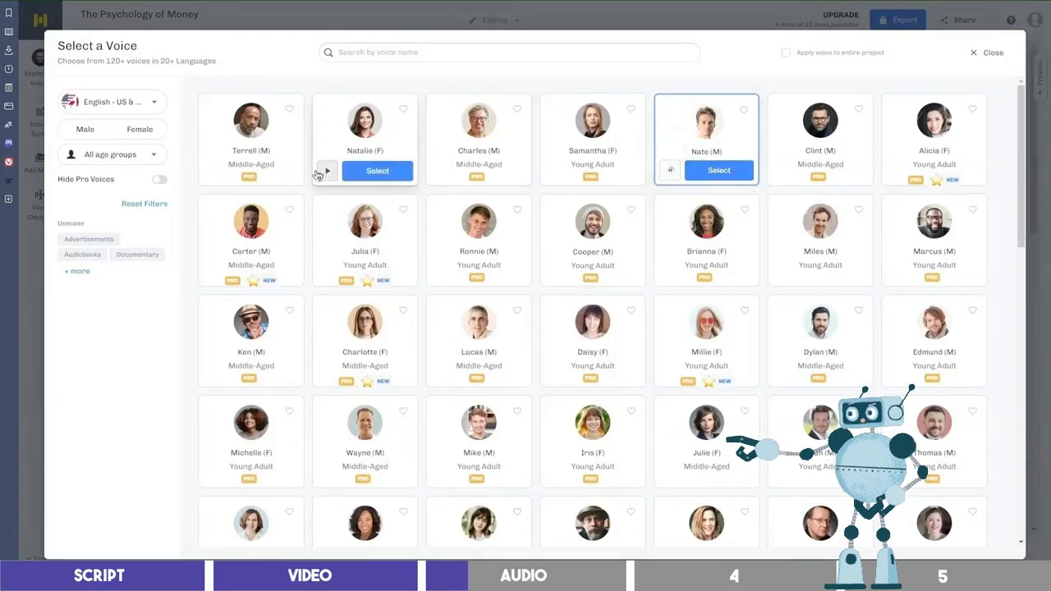
click(212, 172)
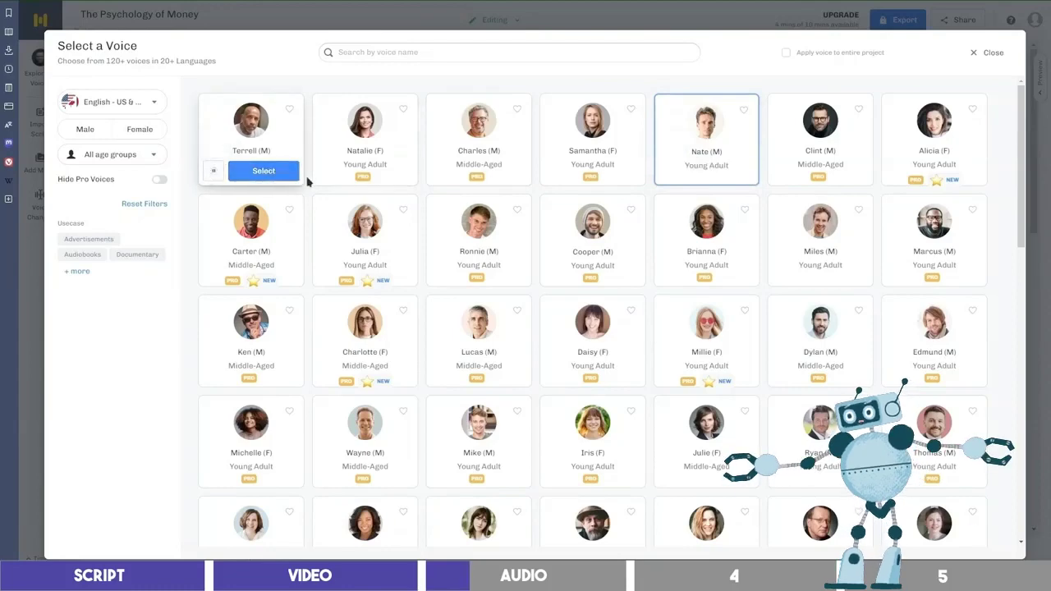
mouse_move(326, 178)
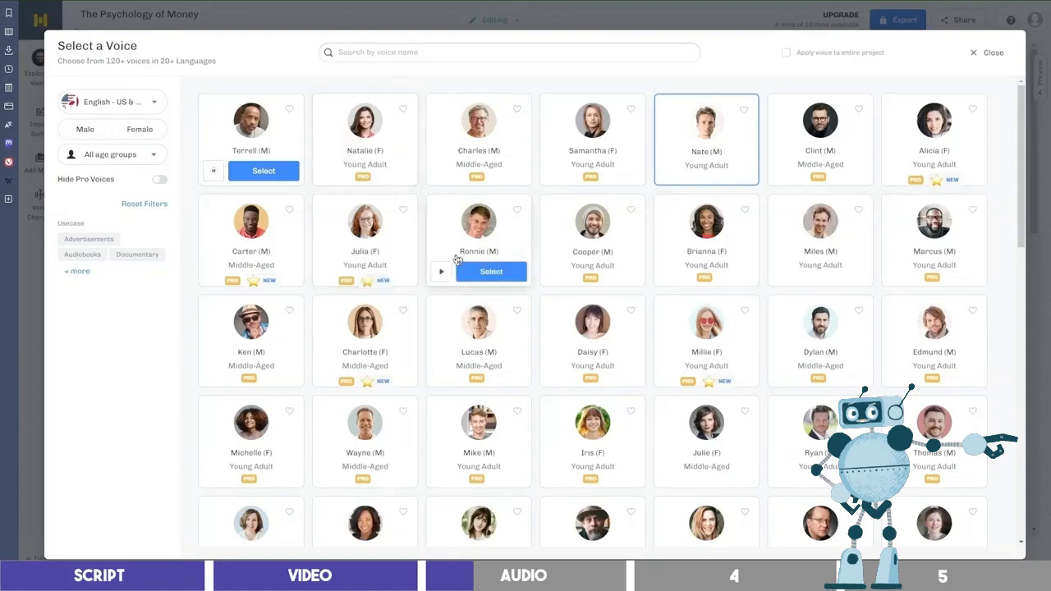
click(443, 274)
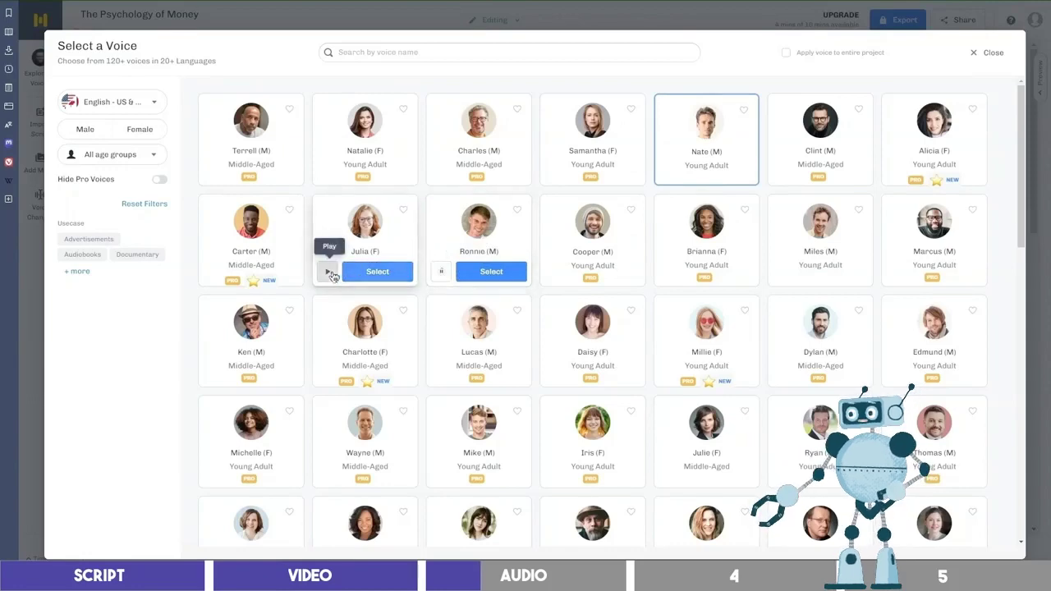
click(329, 273)
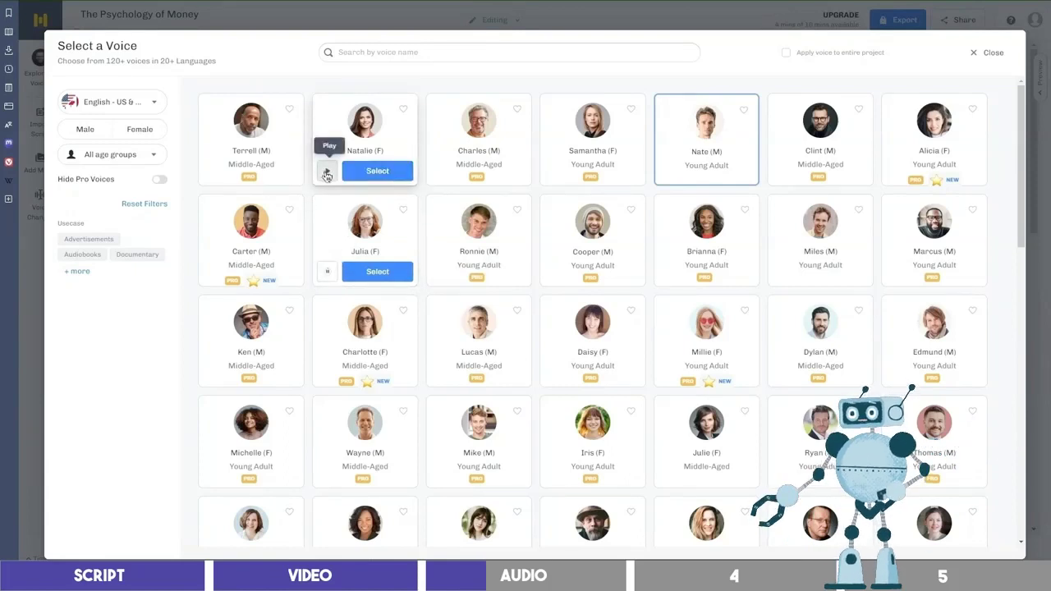
click(327, 172)
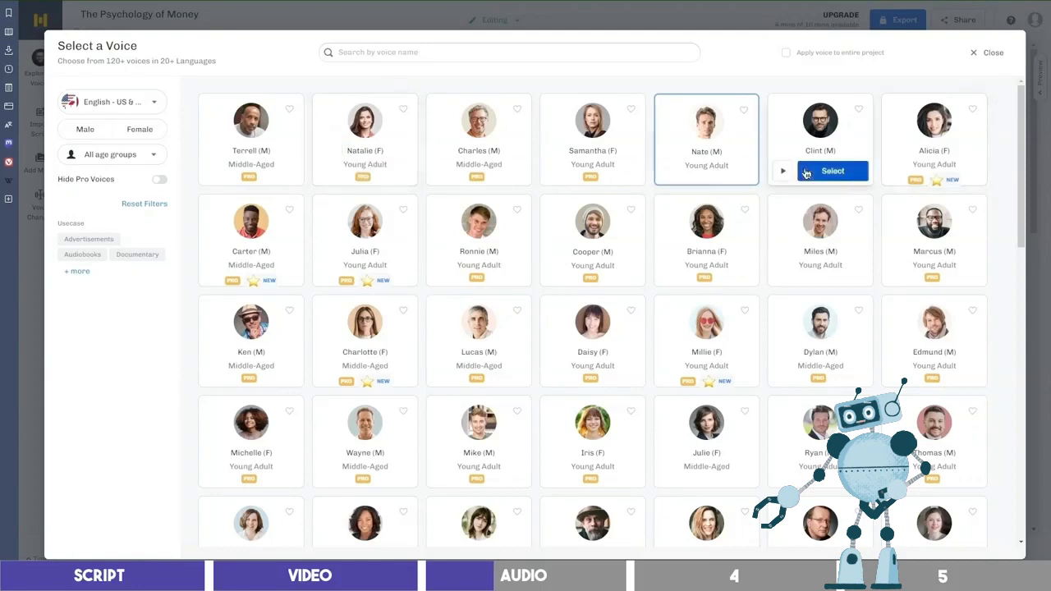
click(892, 173)
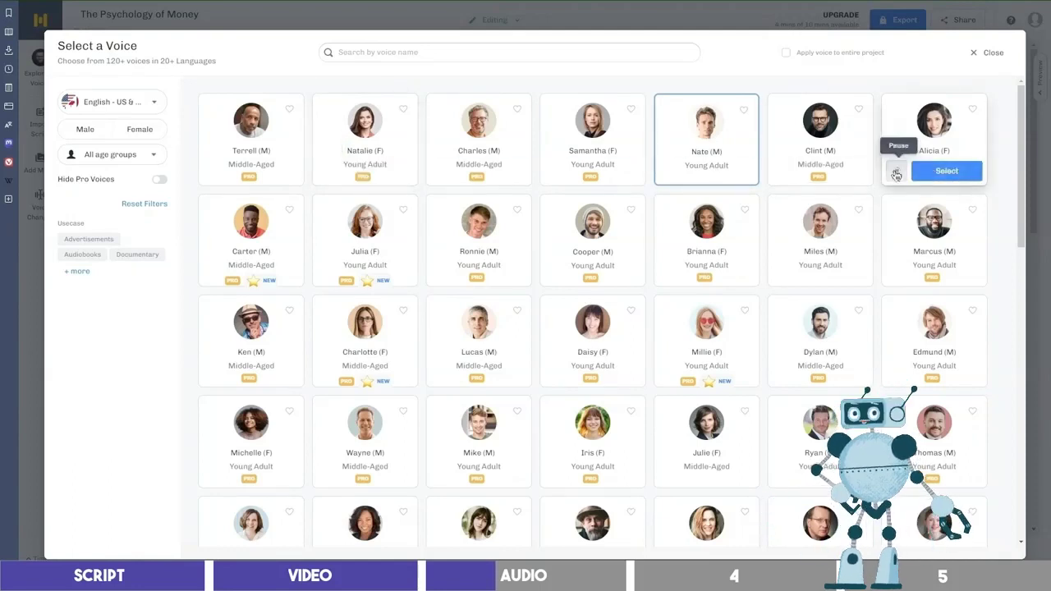
Step: Add the Alicia voice to the favorites and apply it to the entire project
click(973, 112)
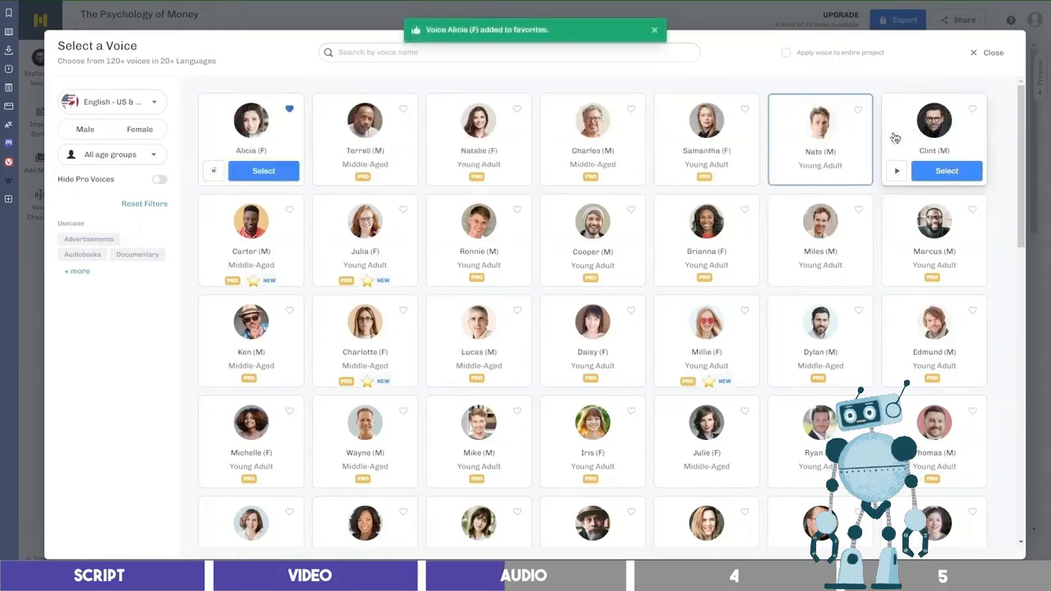
click(263, 170)
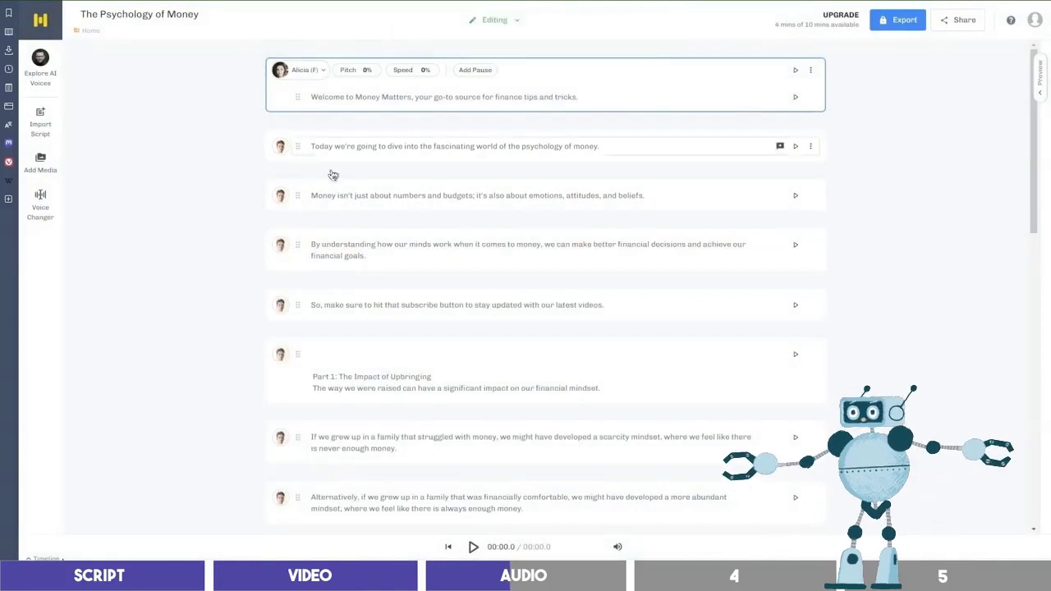
click(279, 71)
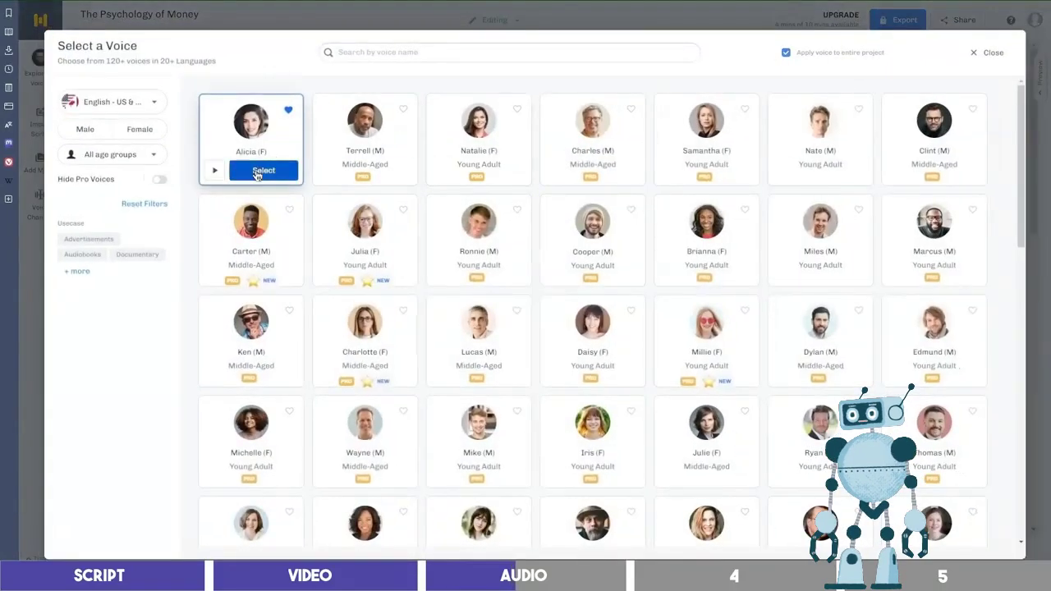
click(247, 168)
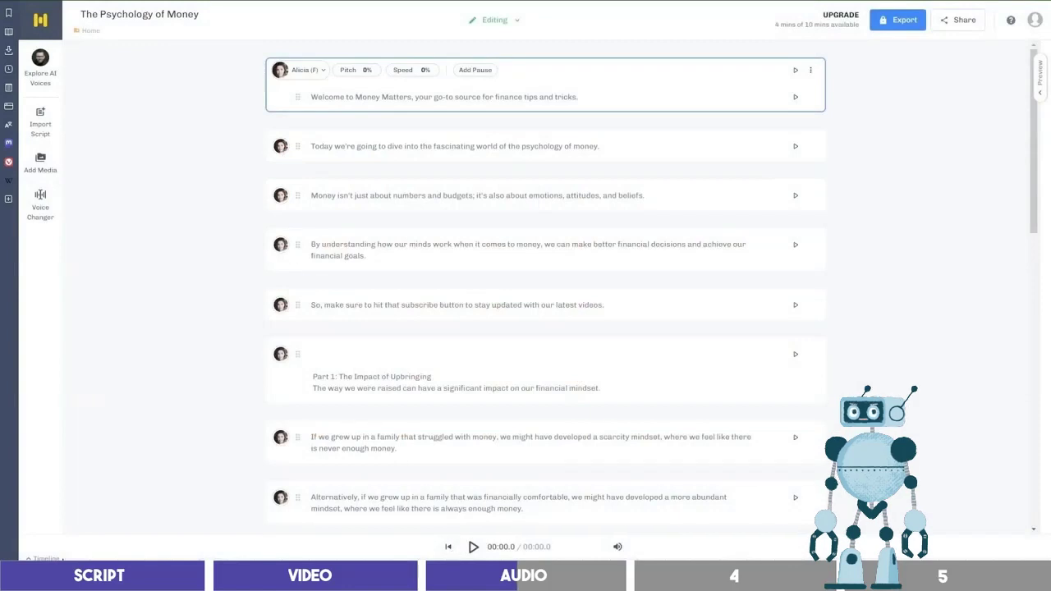
Step: Generate the voice-over audio for the whole script and play the "Part 2: The Influence of Culture" block
click(473, 547)
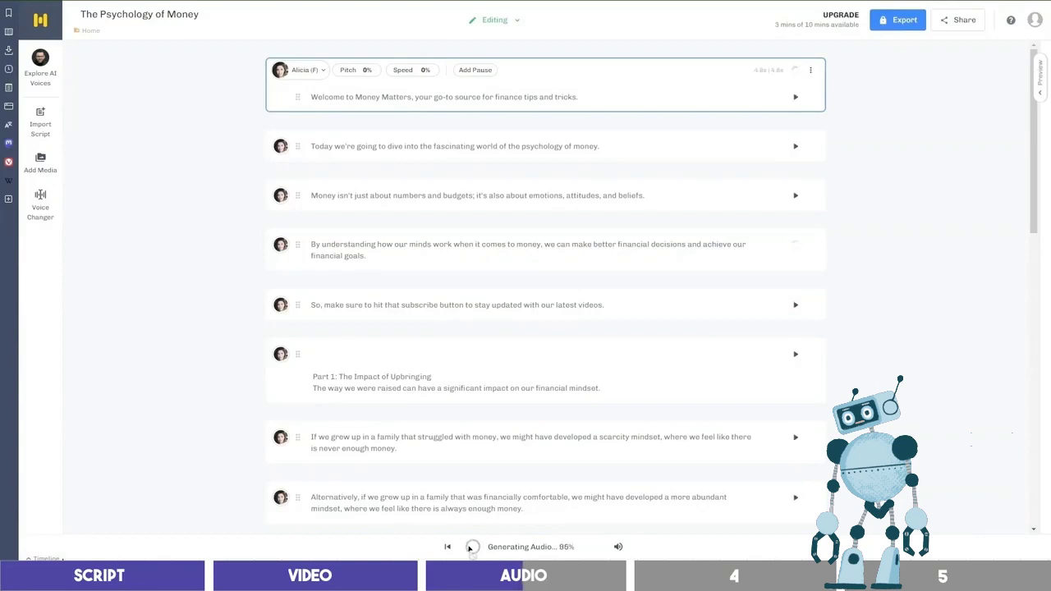
click(473, 546)
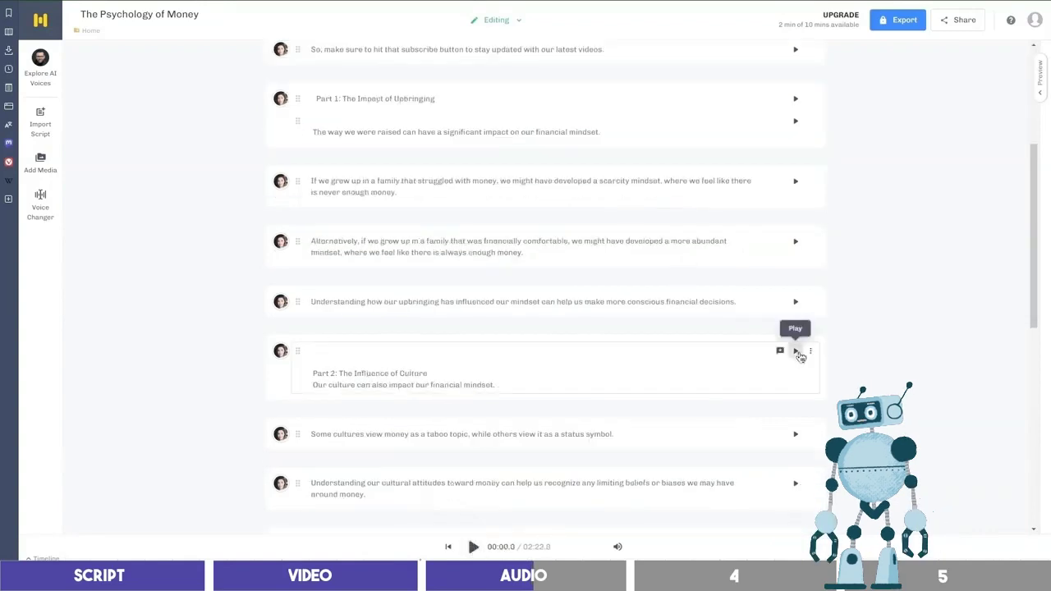
click(796, 351)
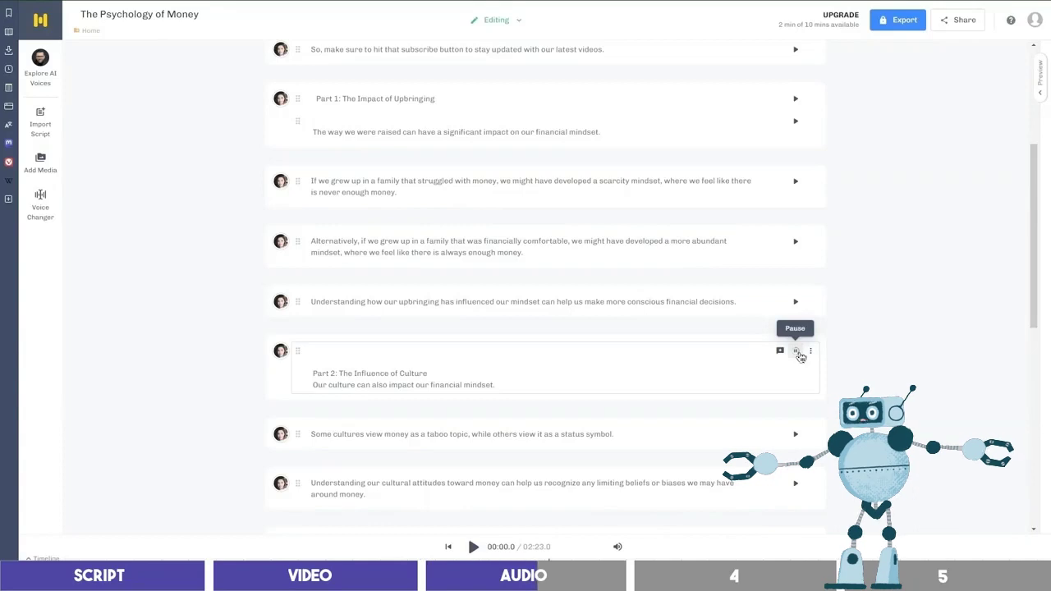
click(798, 354)
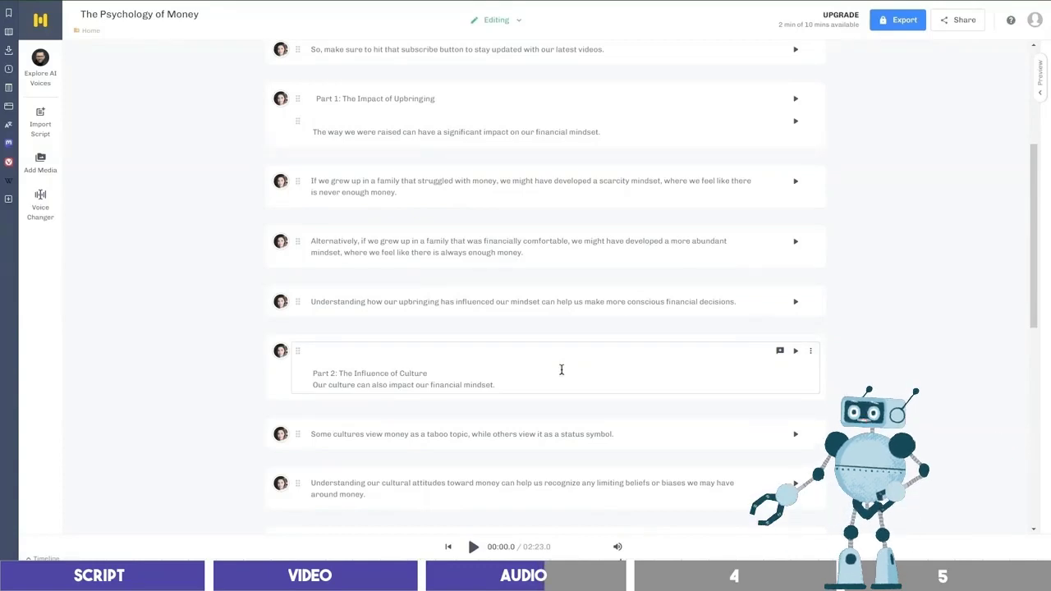
Step: Split the heading "Part 2: The Influence of Culture" from the sentence following it and play the block again
click(445, 371)
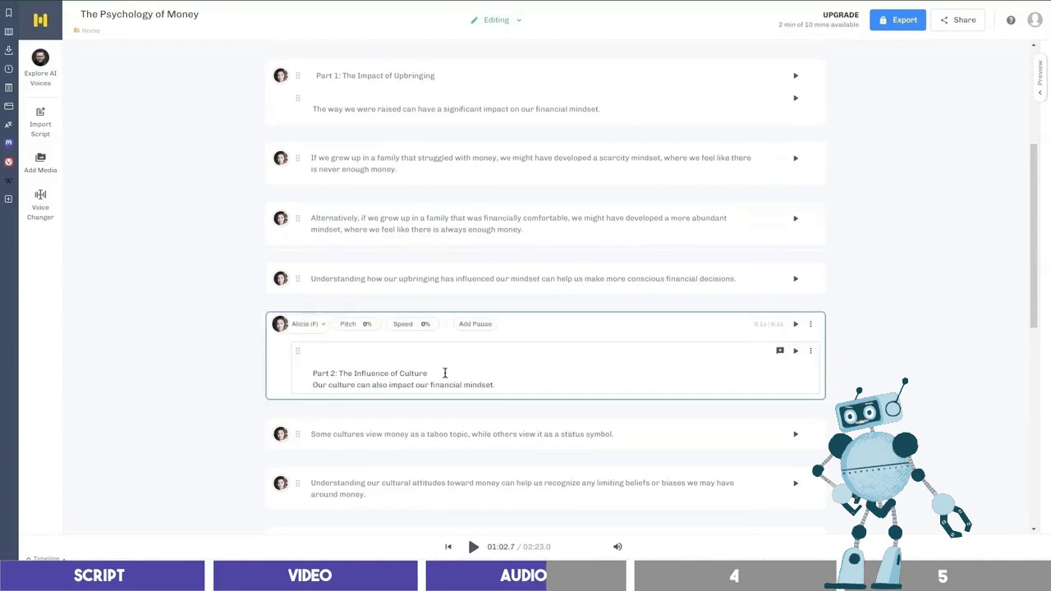
key(Return)
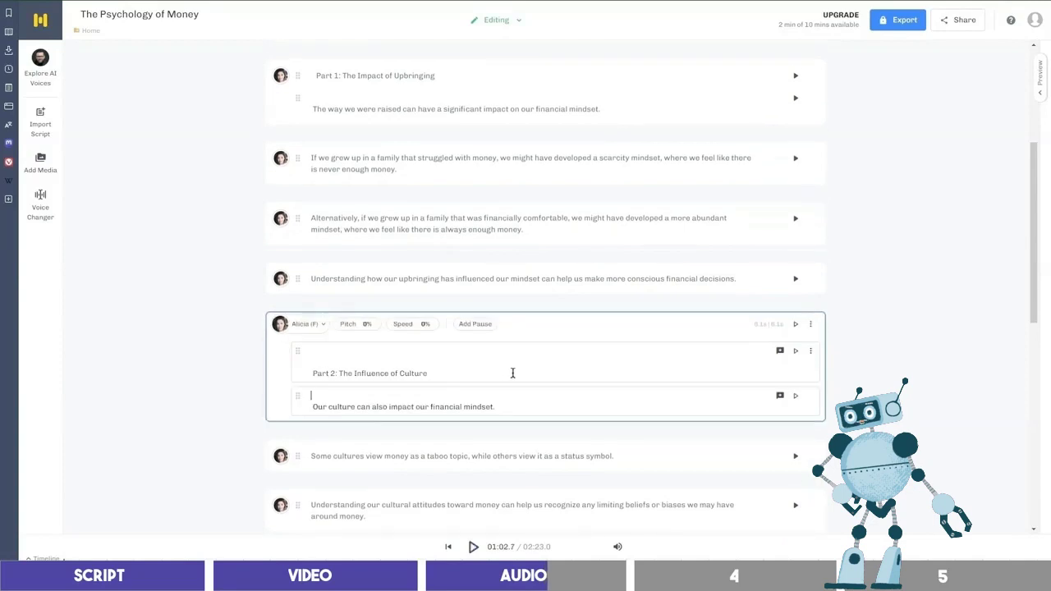
click(793, 325)
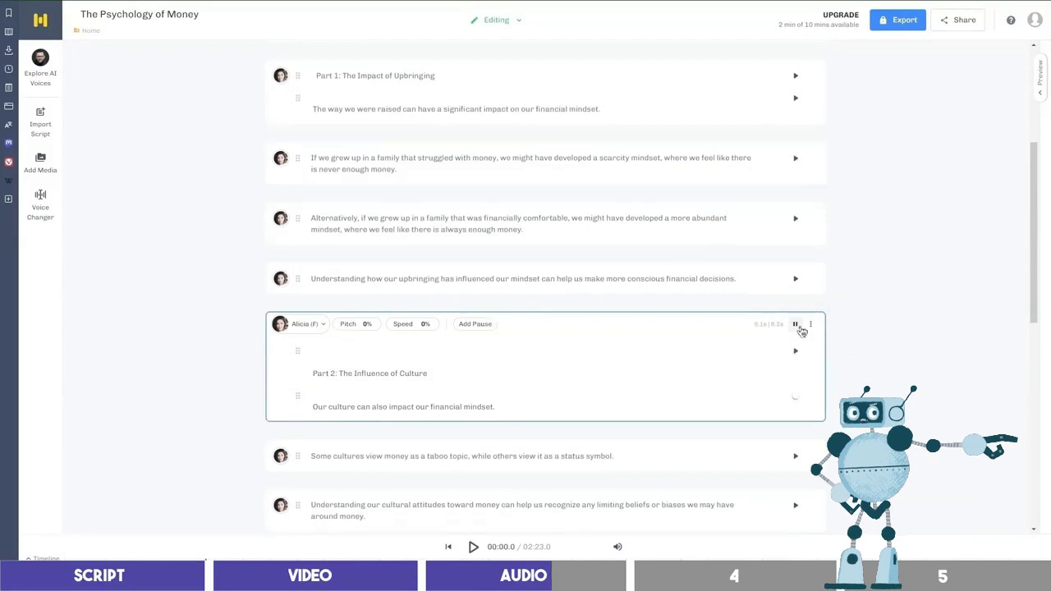
click(496, 375)
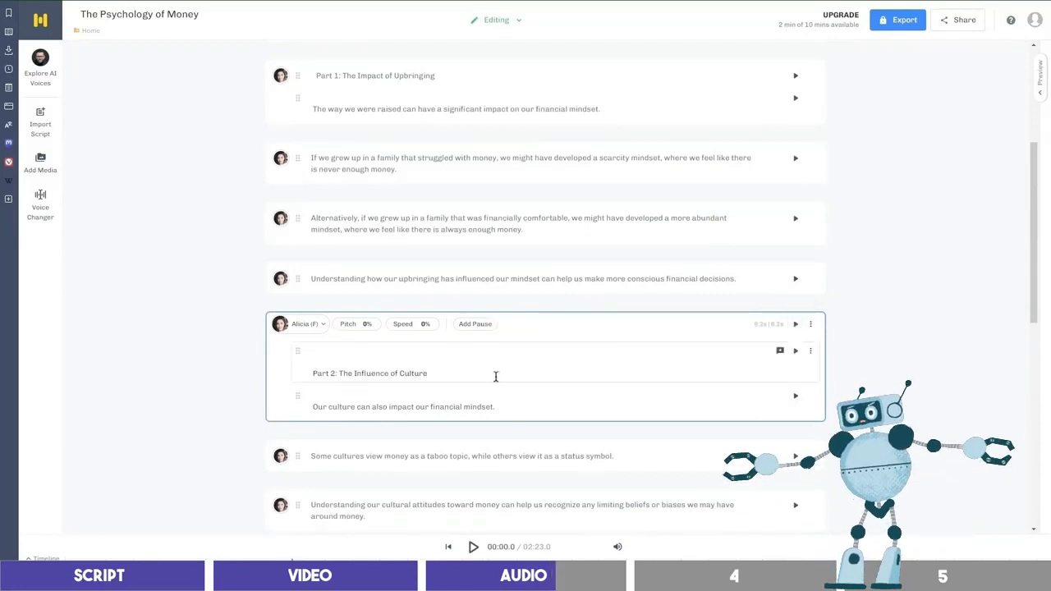
Step: Split the heading "Part 3: The Power of Emotions" from the sentence following it in its block
scroll(494, 376, down, 4)
click(589, 331)
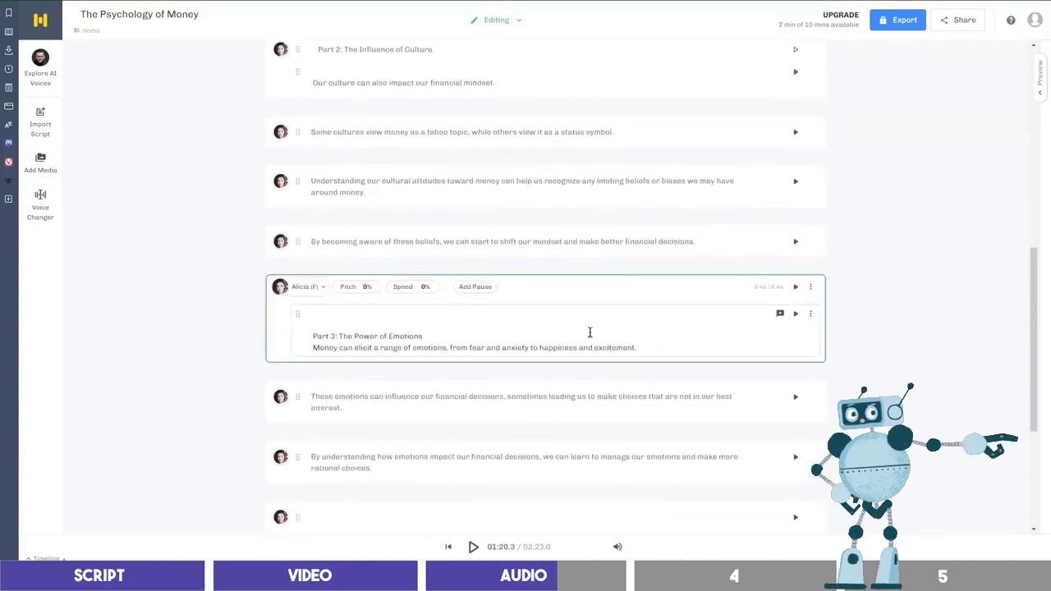
click(436, 313)
key(Return)
scroll(699, 325, down, 3)
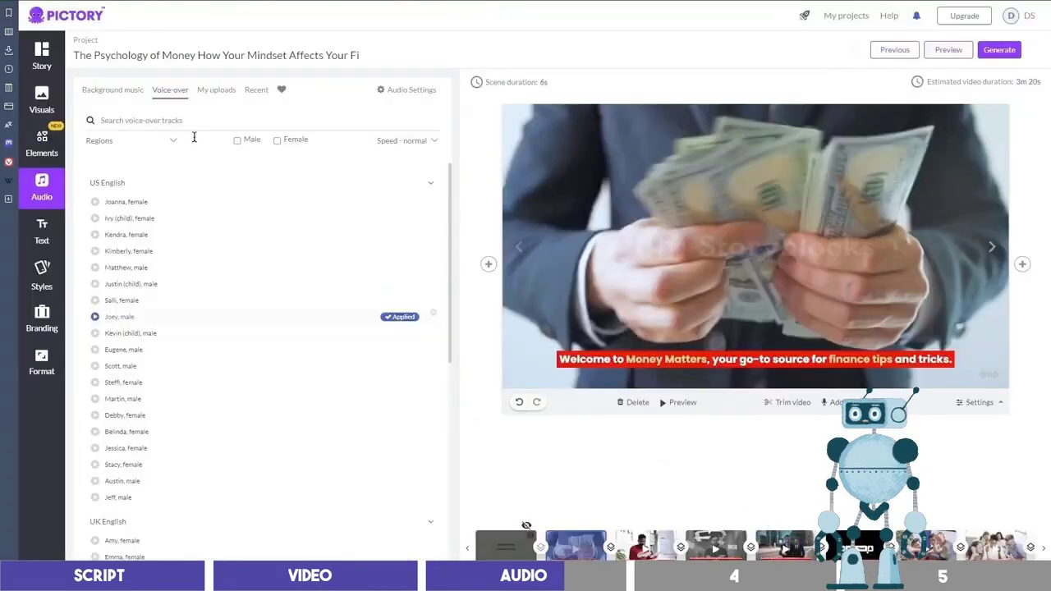
Step: Upload Murf 1.mp3 as a voice-over in Pictory, apply it to the entire video and preview the scene
click(215, 91)
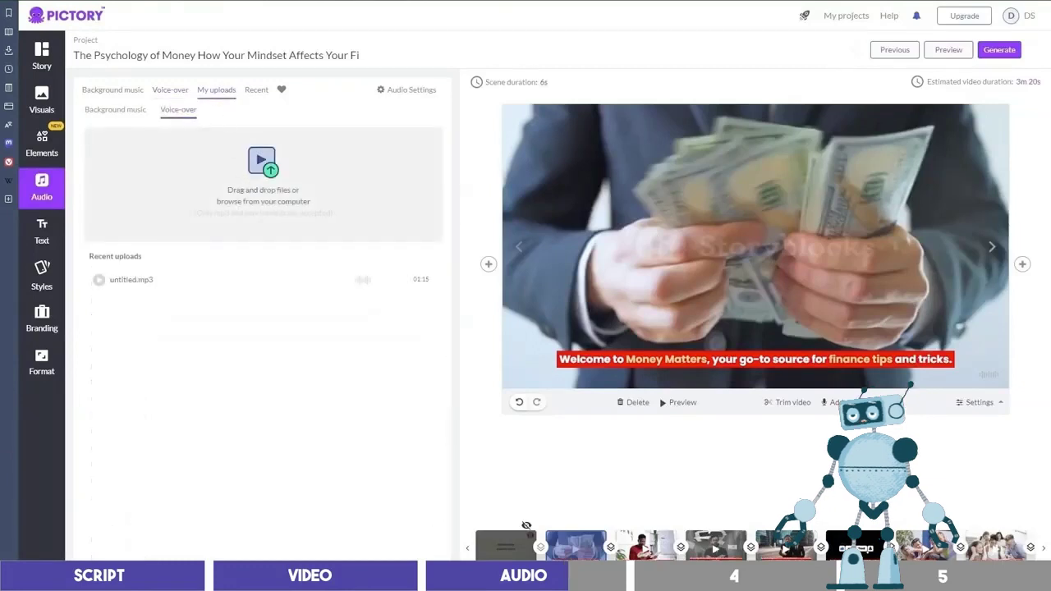
drag(676, 205, 264, 192)
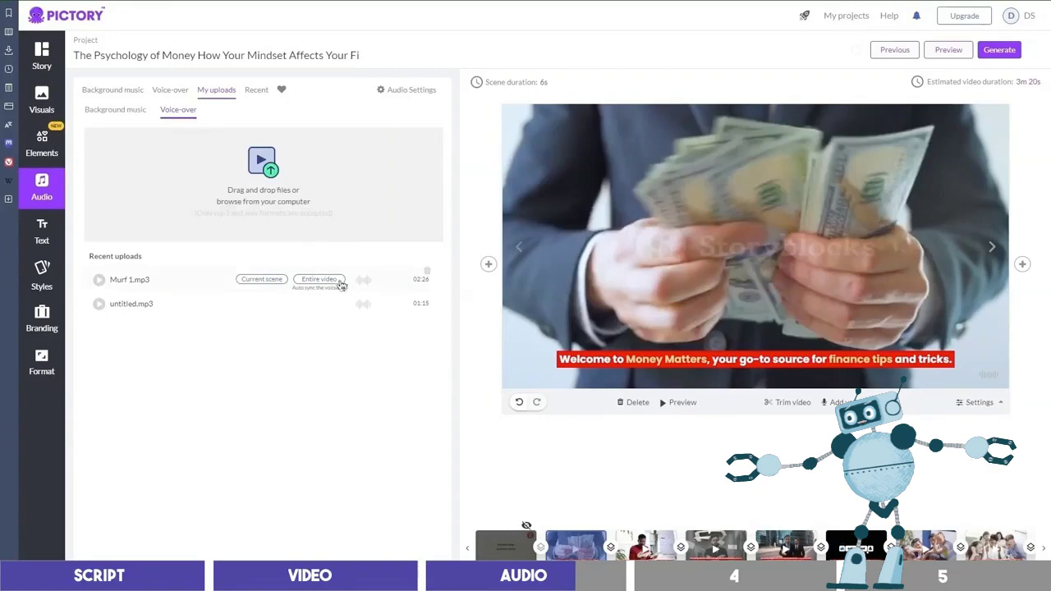
click(320, 279)
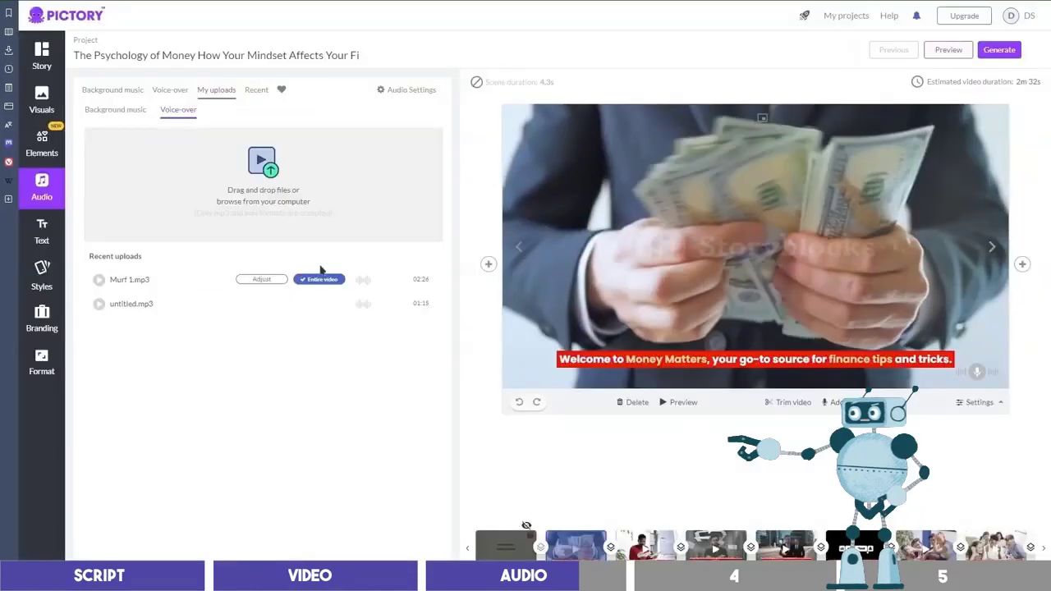
click(678, 403)
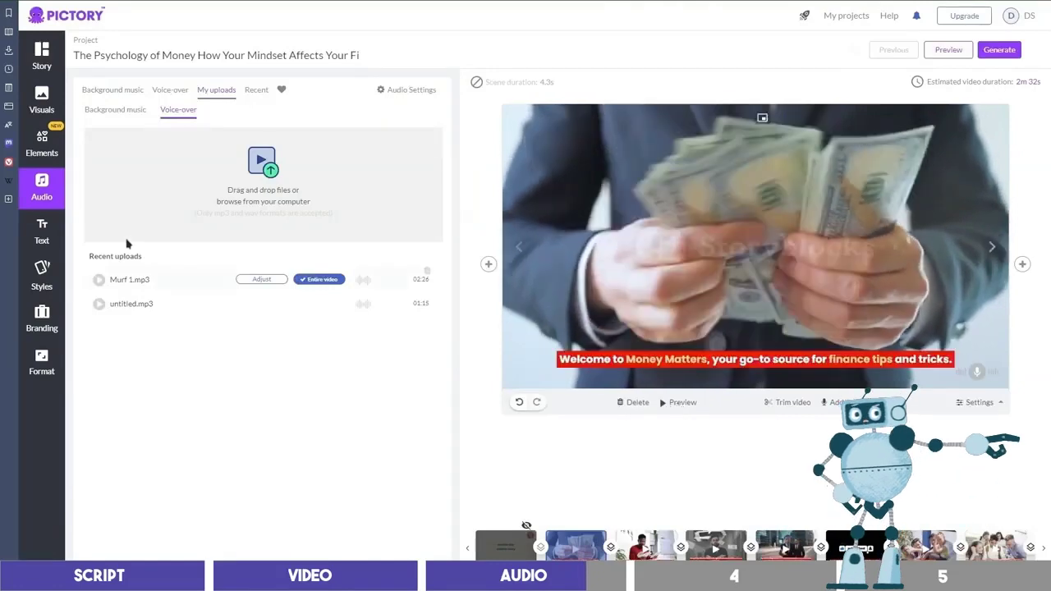
Step: Set the background music volume to 11% and open the current scene's visual and audio settings
click(124, 91)
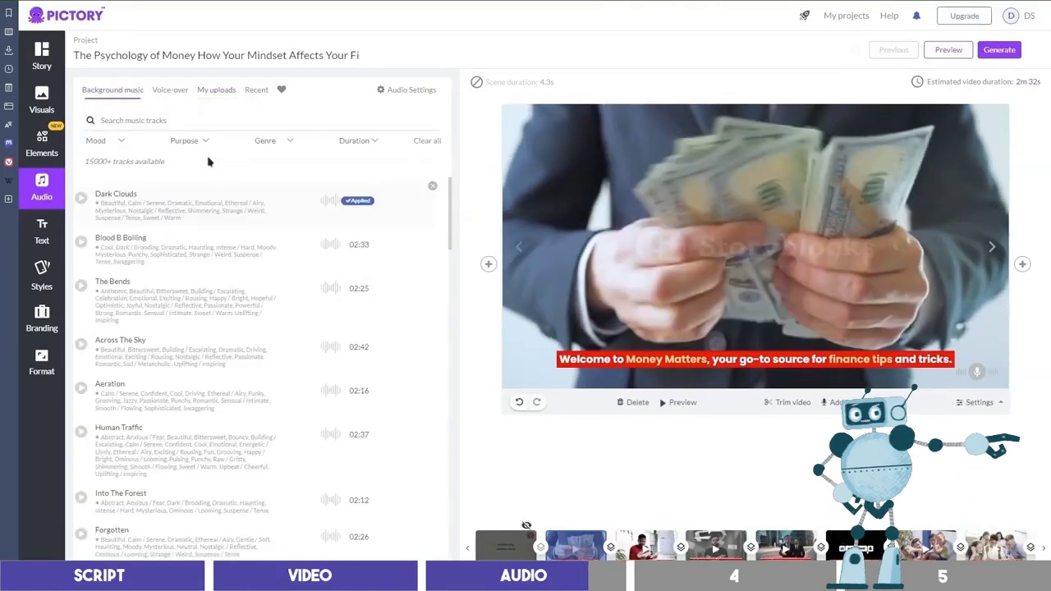
click(410, 92)
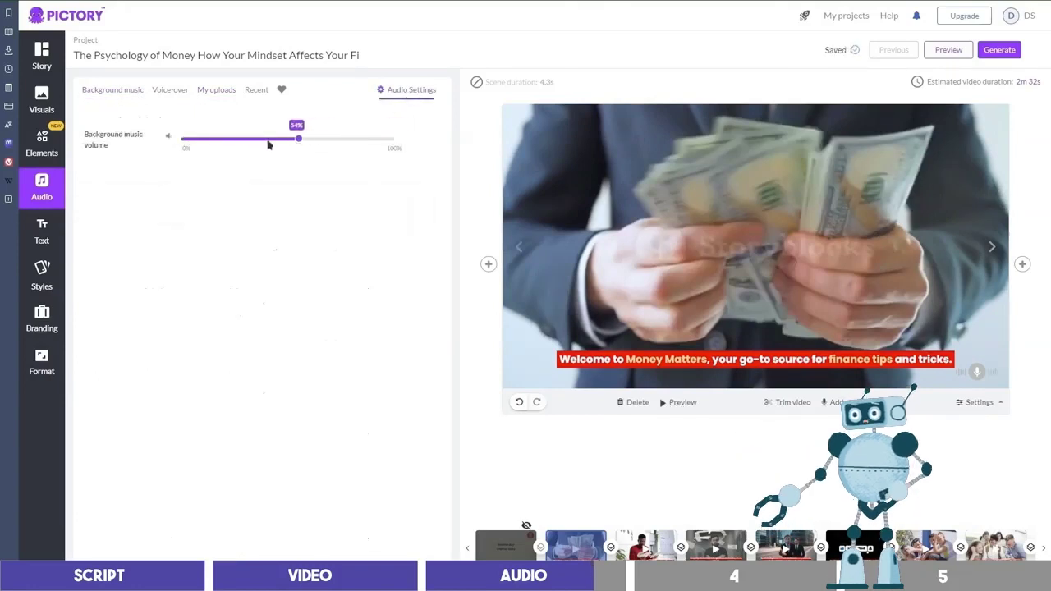
drag(301, 142, 296, 140)
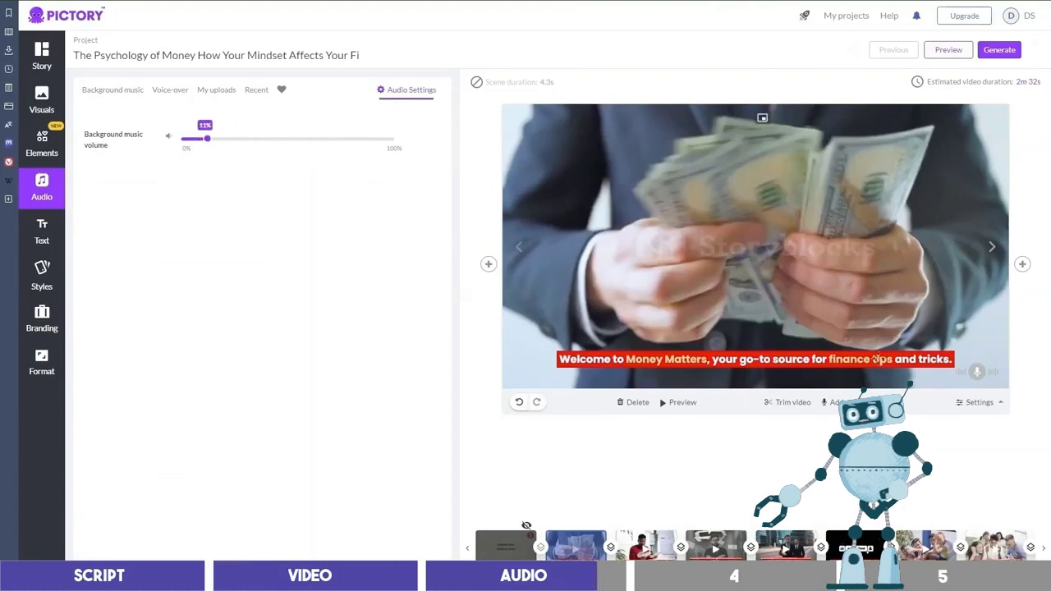
click(976, 402)
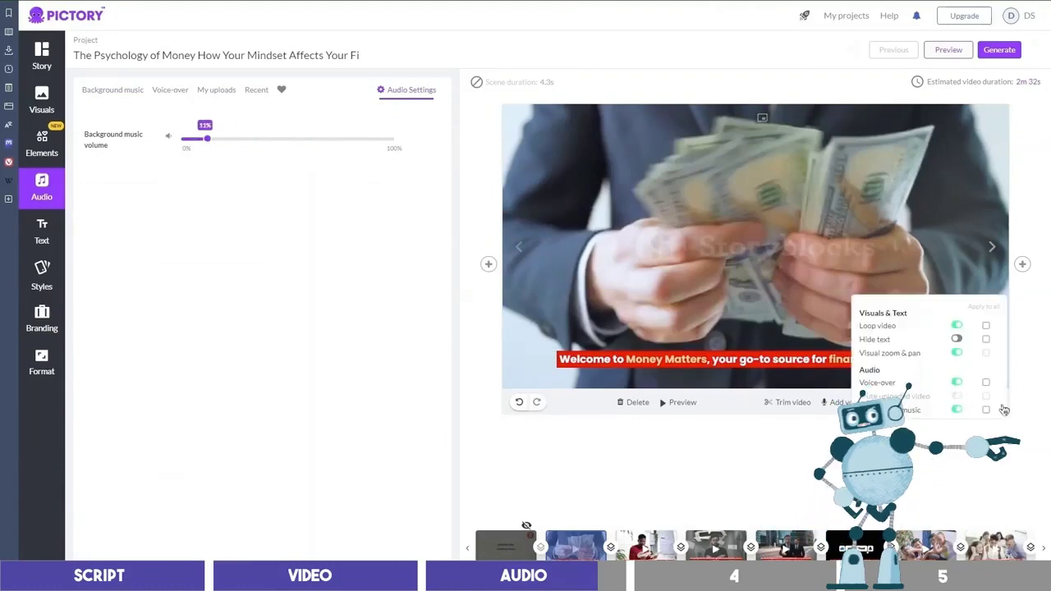
Step: Turn off background music for all scenes, and preview the whole video, skipping ahead to its closing scenes
click(957, 410)
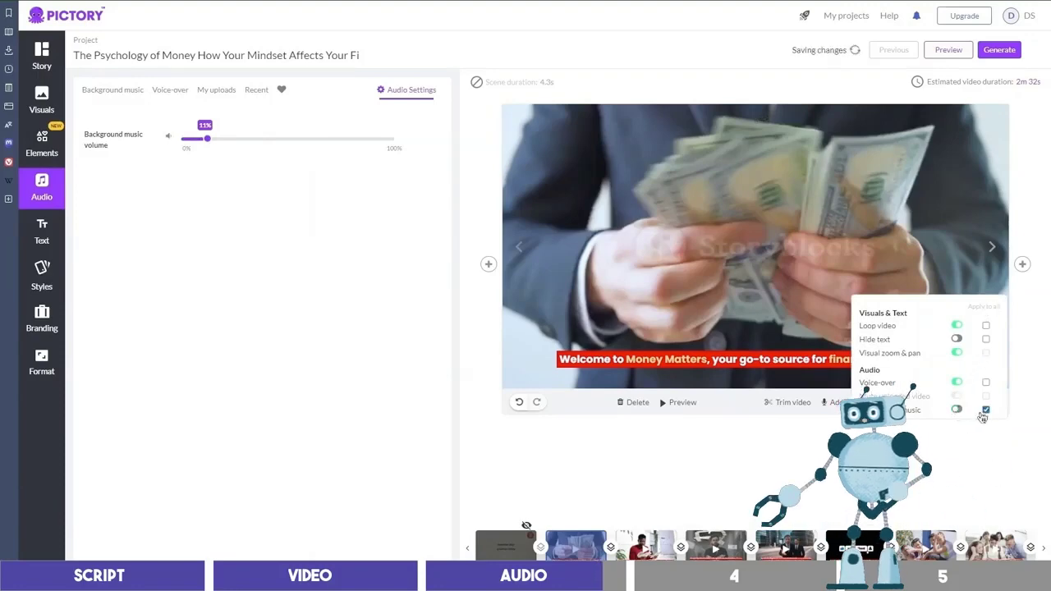
click(953, 52)
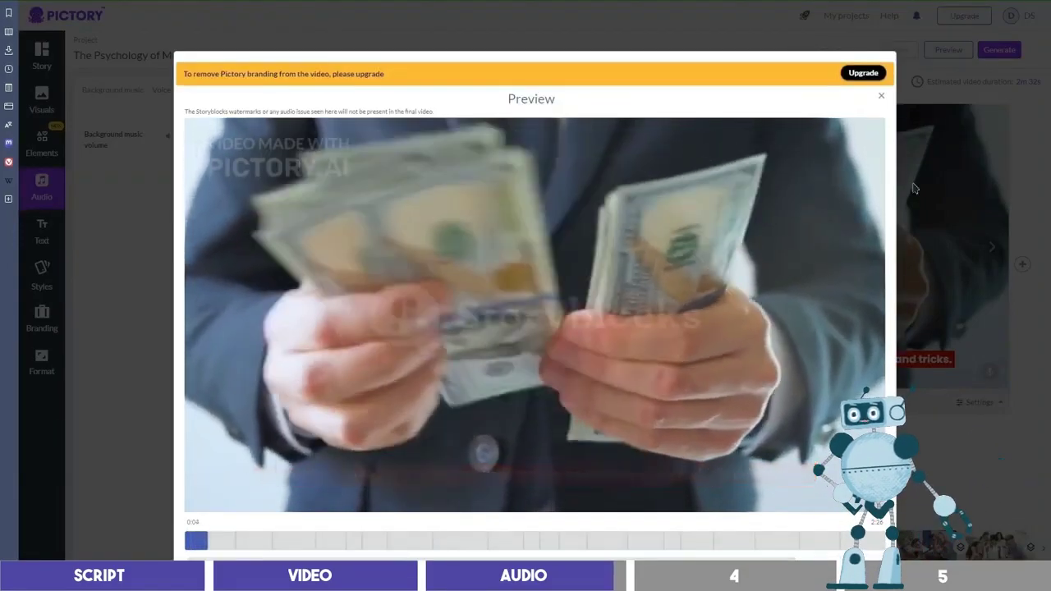
click(833, 542)
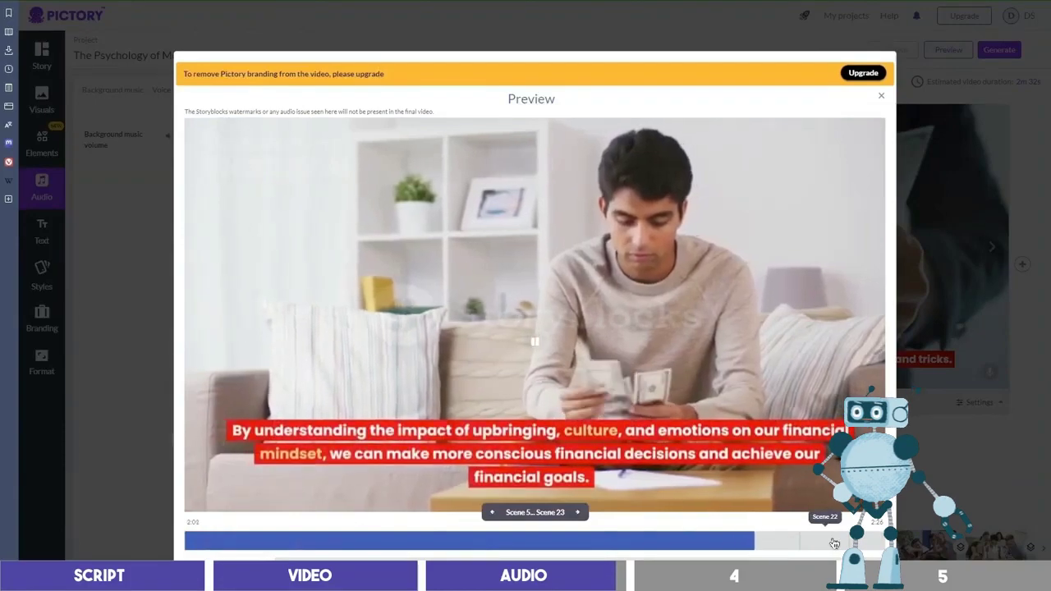
click(834, 542)
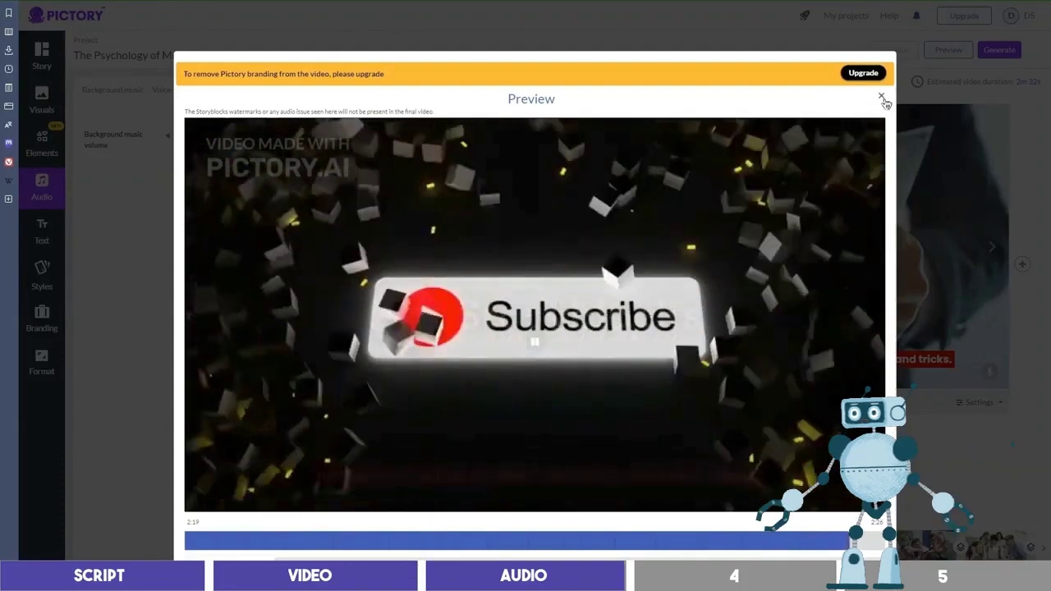
click(882, 98)
Step: Generate the project as a video and open the list of saved projects
click(1008, 53)
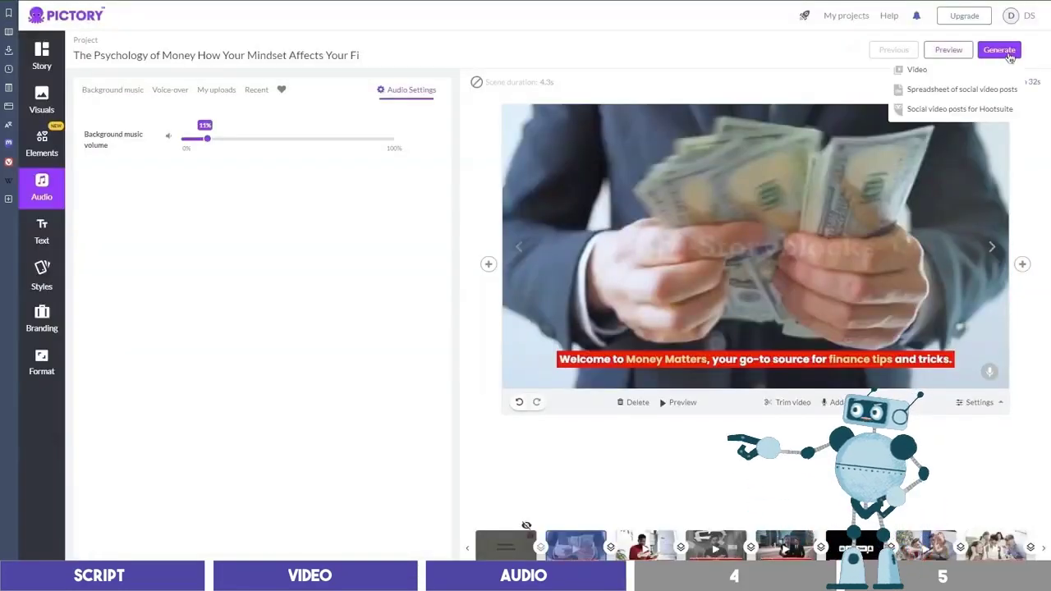
click(937, 76)
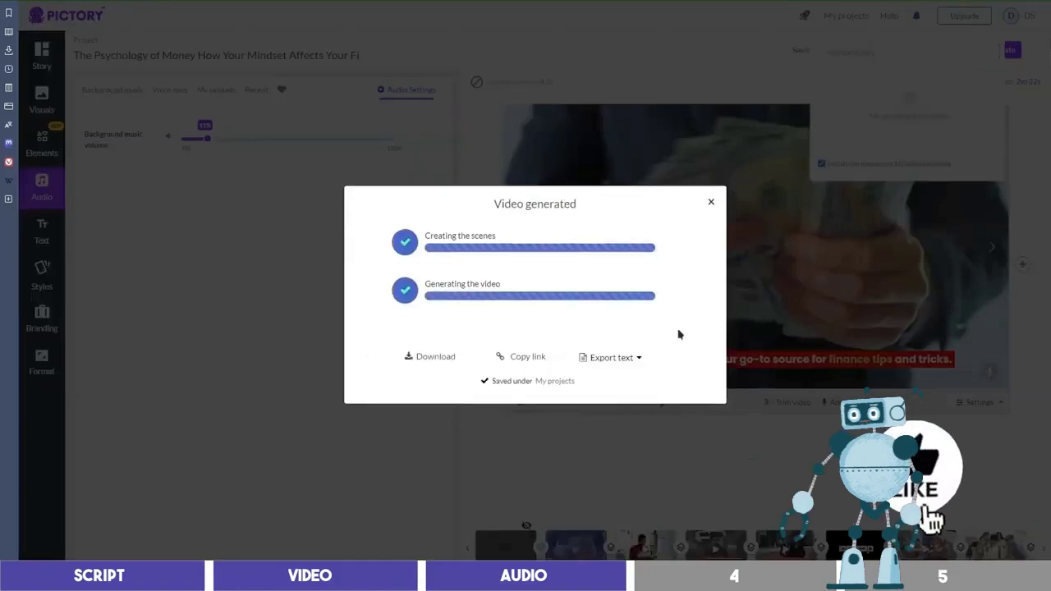
click(555, 381)
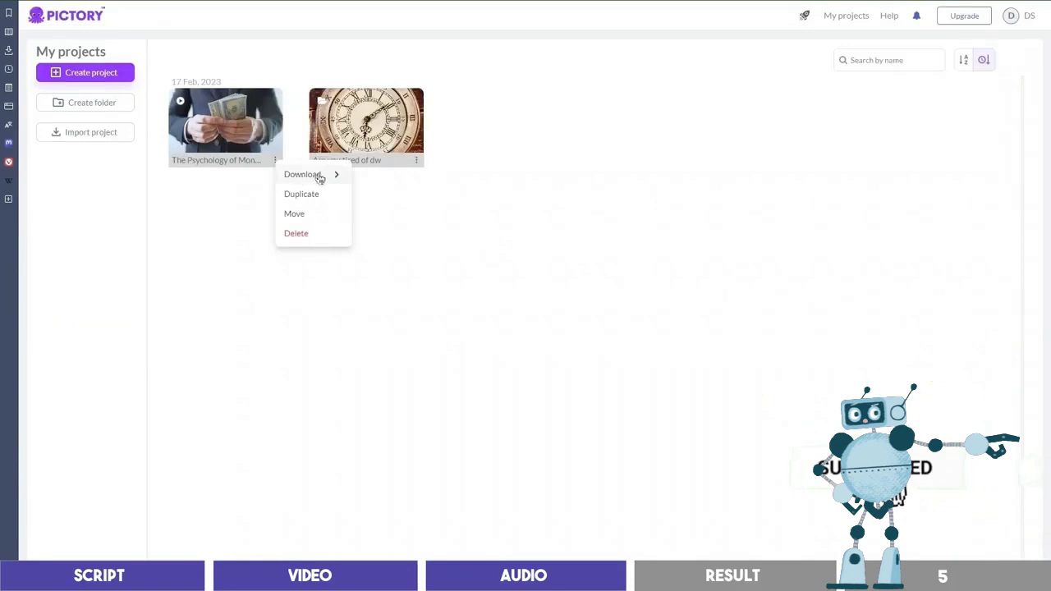
Step: Download the generated Psychology of Money project output and open the video among the project's files
mouse_move(320, 177)
click(386, 177)
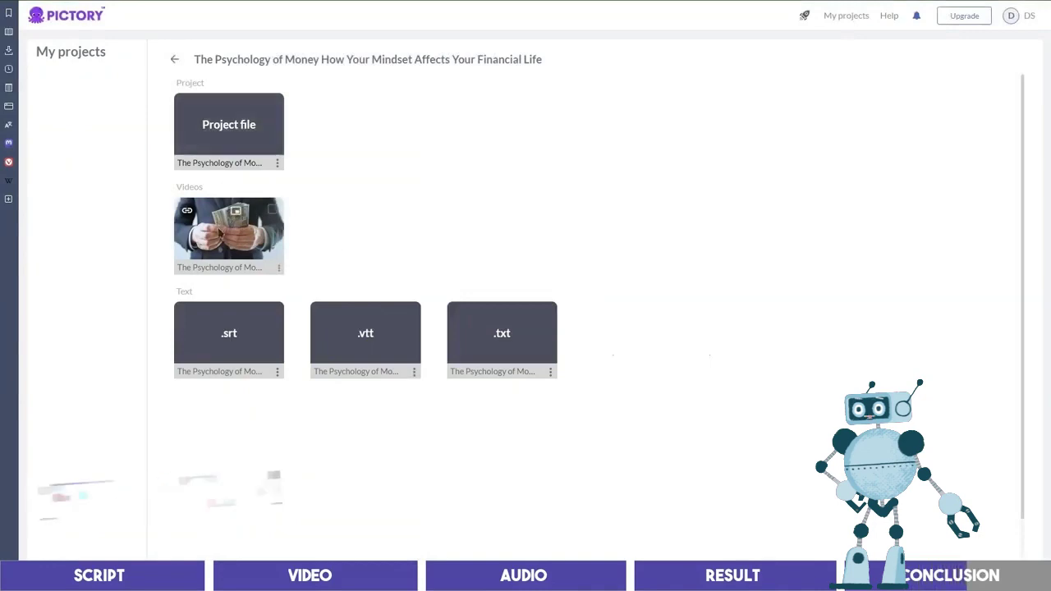
click(219, 234)
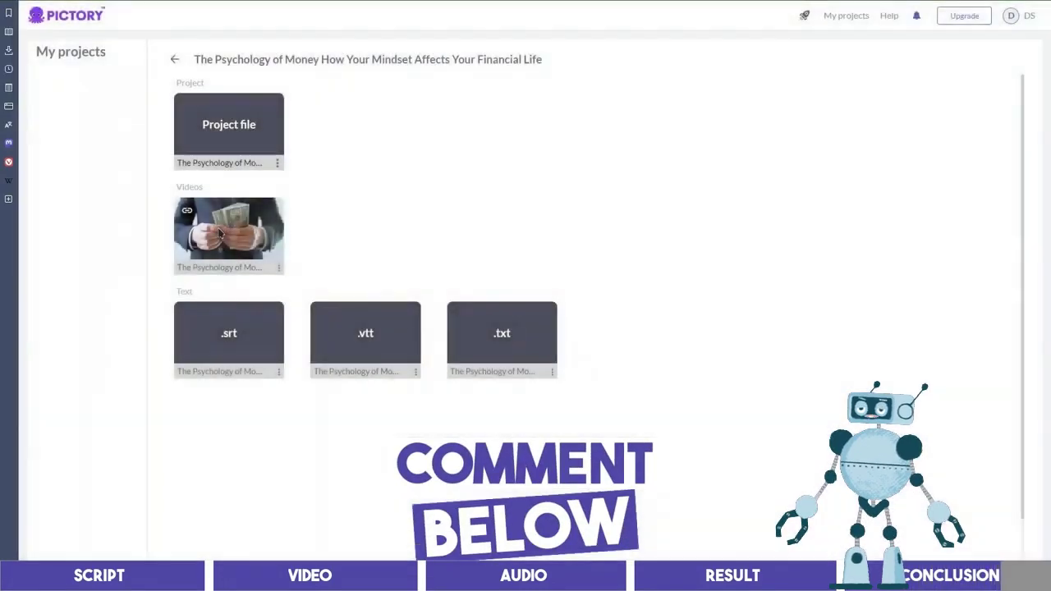